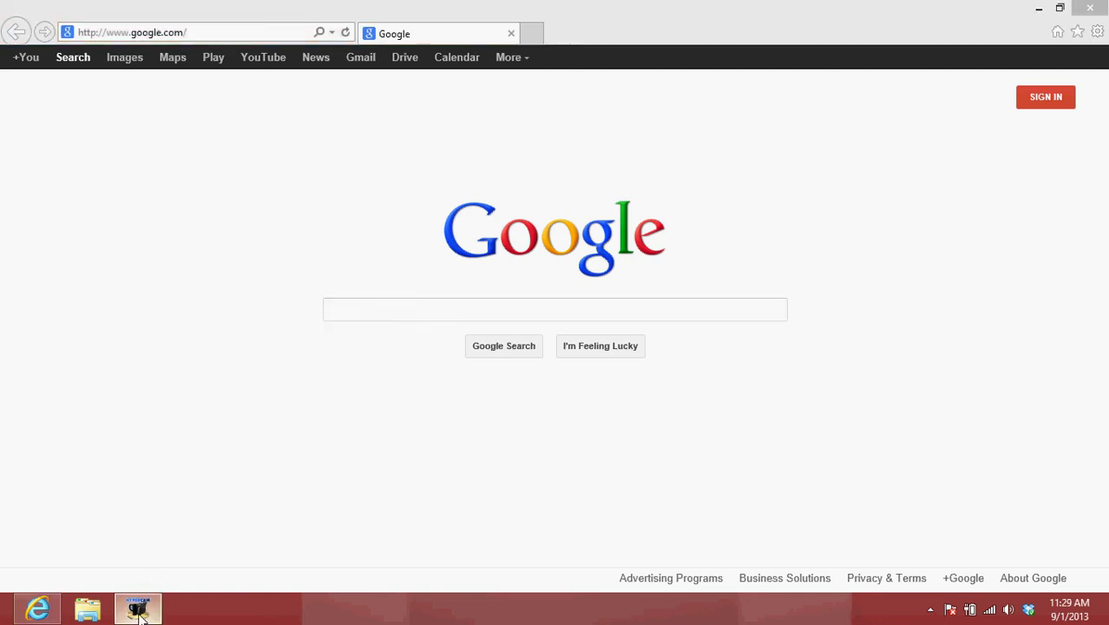
# - Open Resource-Packs.com from Favorites and scroll through its list of 1.6.2 resource packs
pyautogui.click(139, 612)
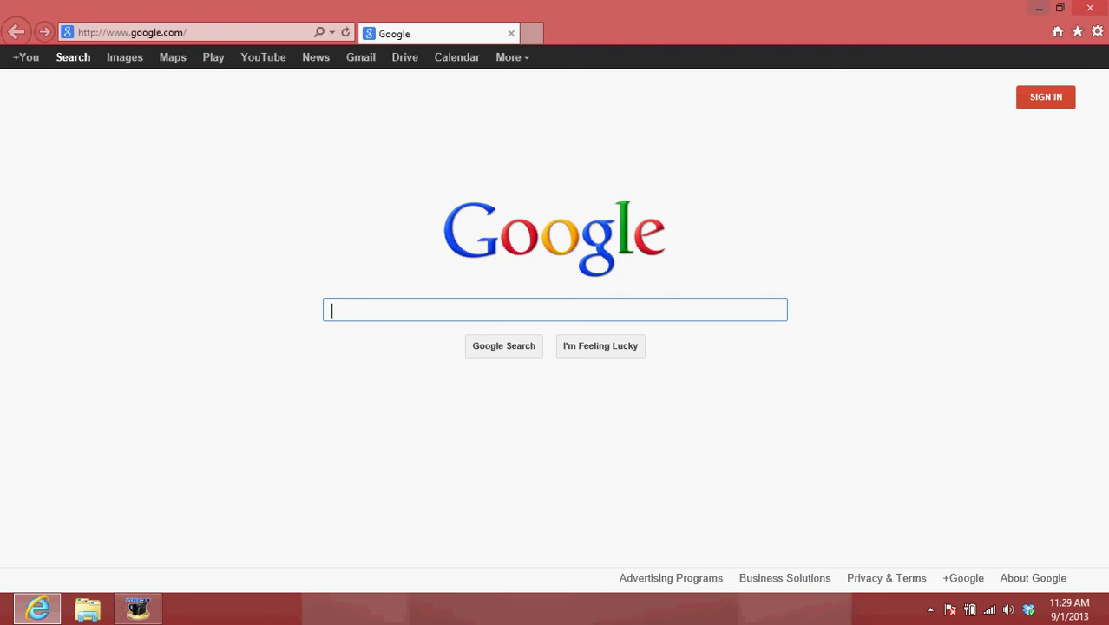
pyautogui.click(1077, 33)
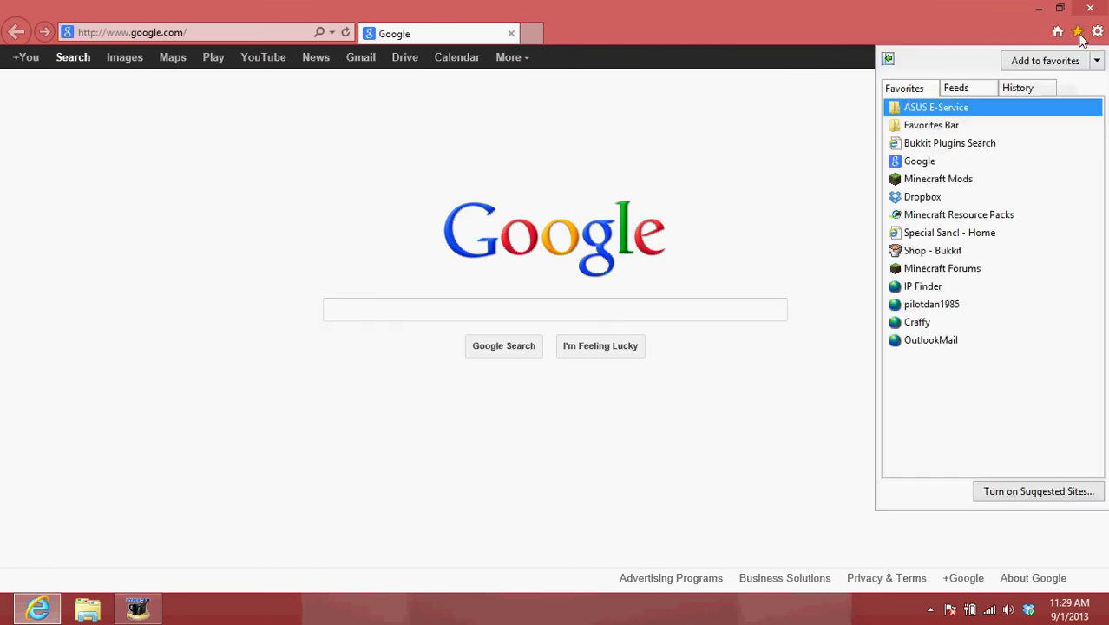
pyautogui.click(958, 214)
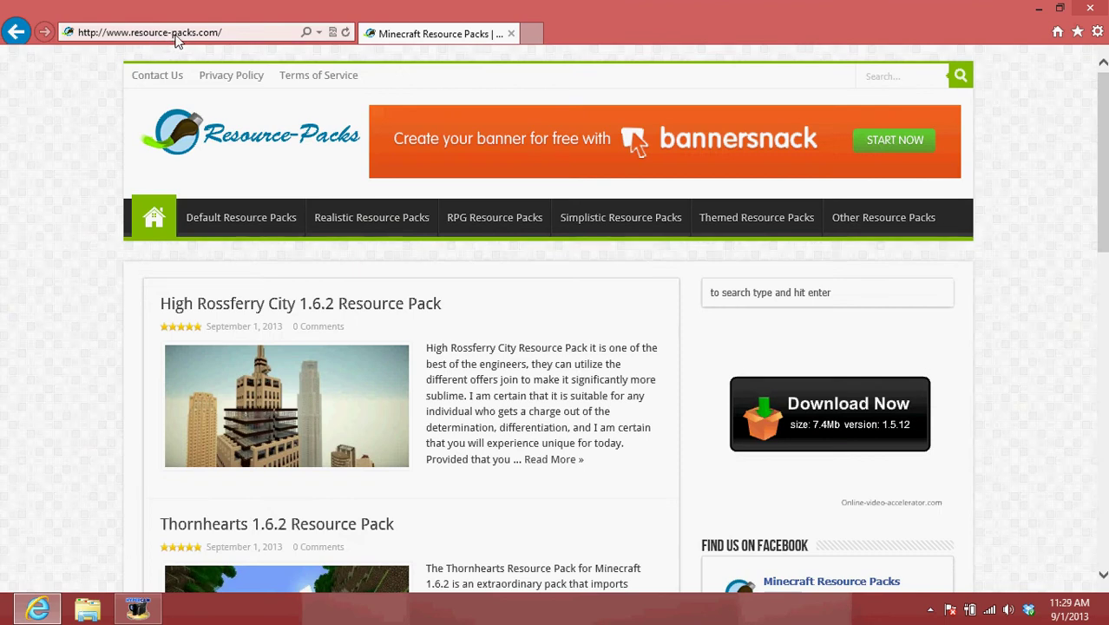
pyautogui.scroll(-3, 425, 294)
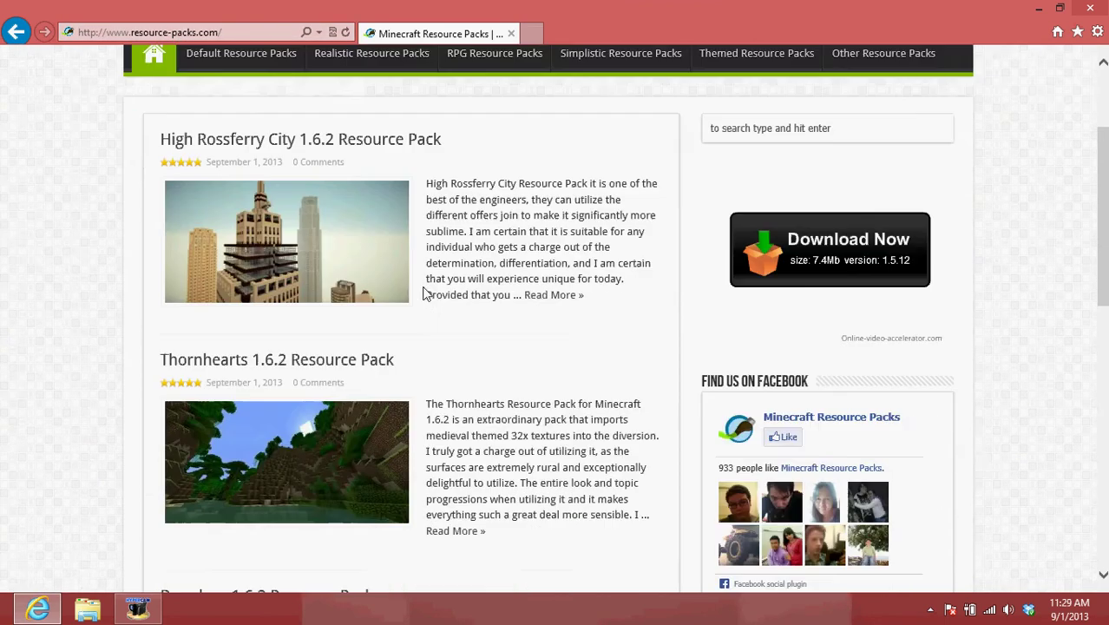
pyautogui.scroll(-2, 426, 295)
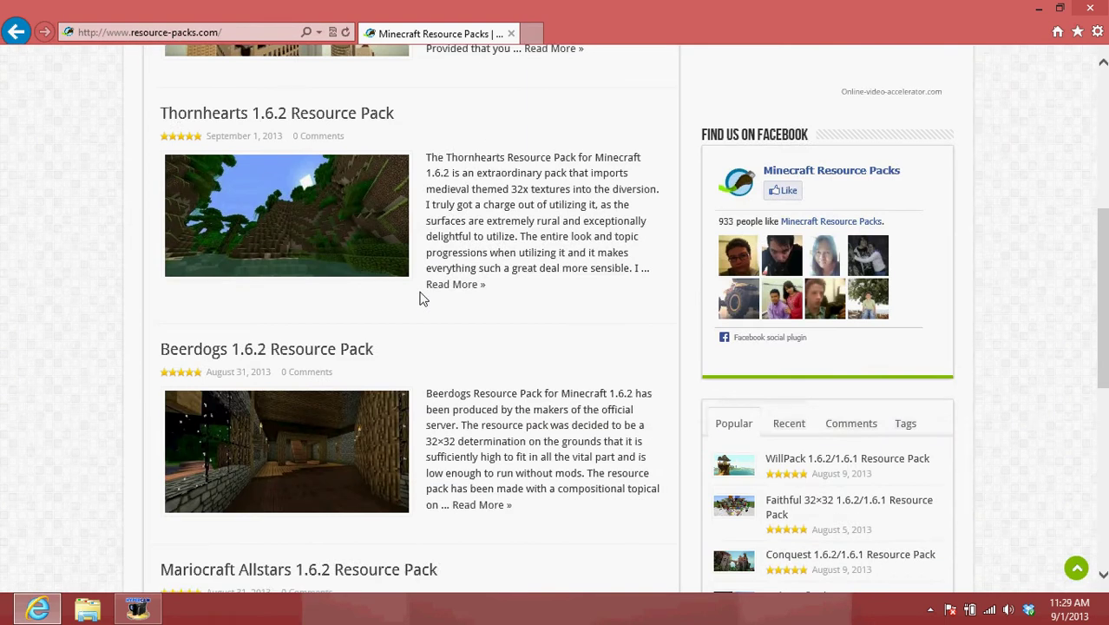
pyautogui.scroll(-3, 423, 298)
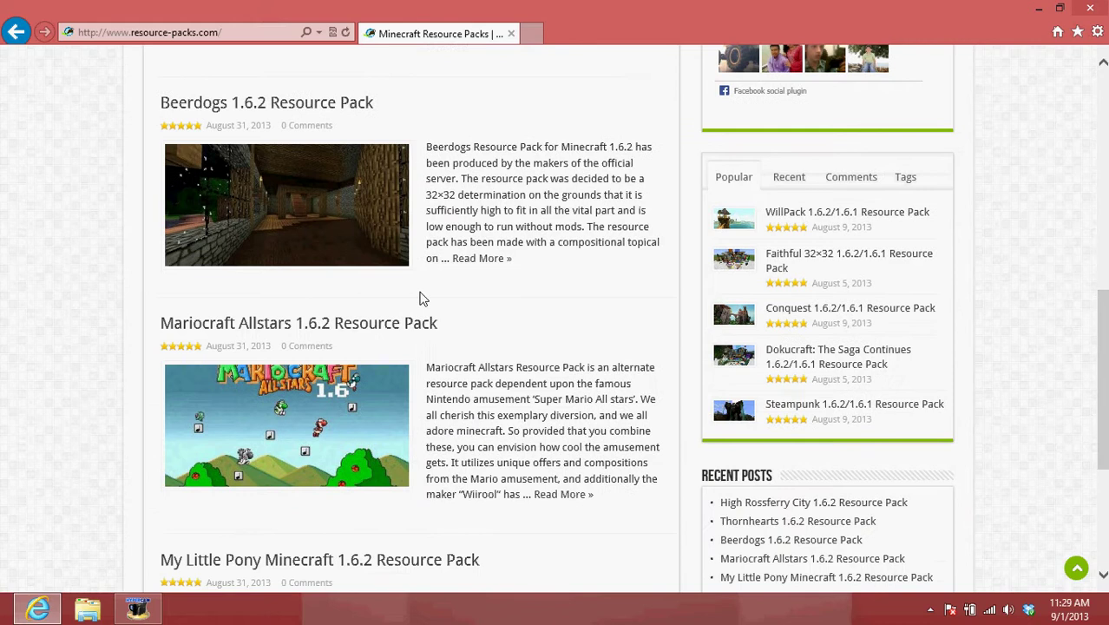
pyautogui.scroll(8, 421, 297)
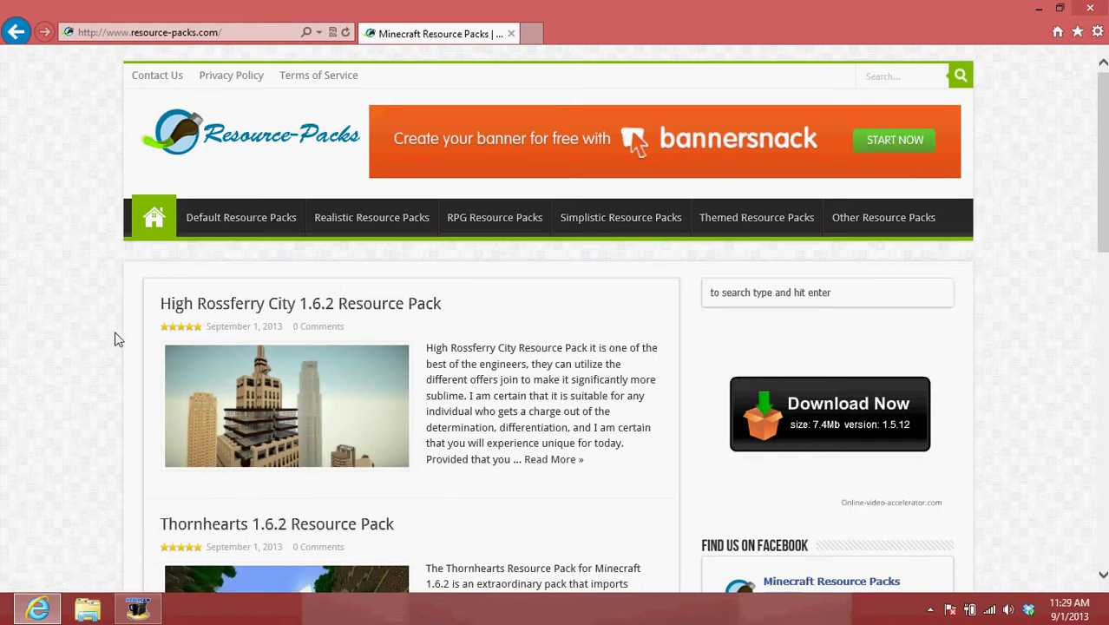
pyautogui.scroll(-1, 119, 339)
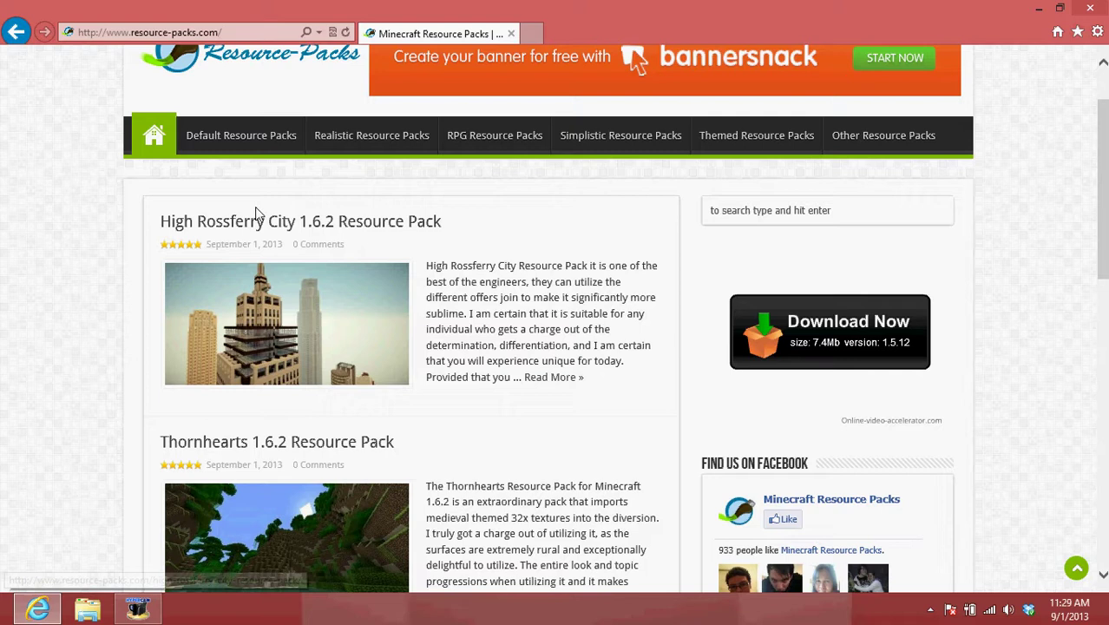
pyautogui.scroll(-2, 295, 244)
pyautogui.scroll(2, 295, 245)
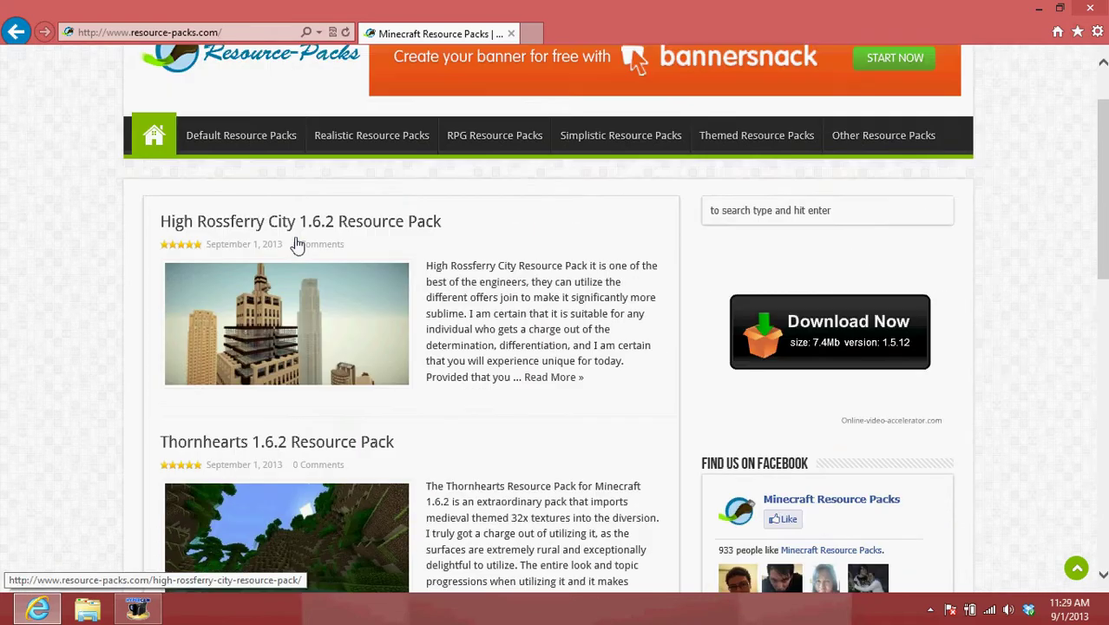
pyautogui.scroll(-8, 295, 244)
pyautogui.scroll(-2, 295, 245)
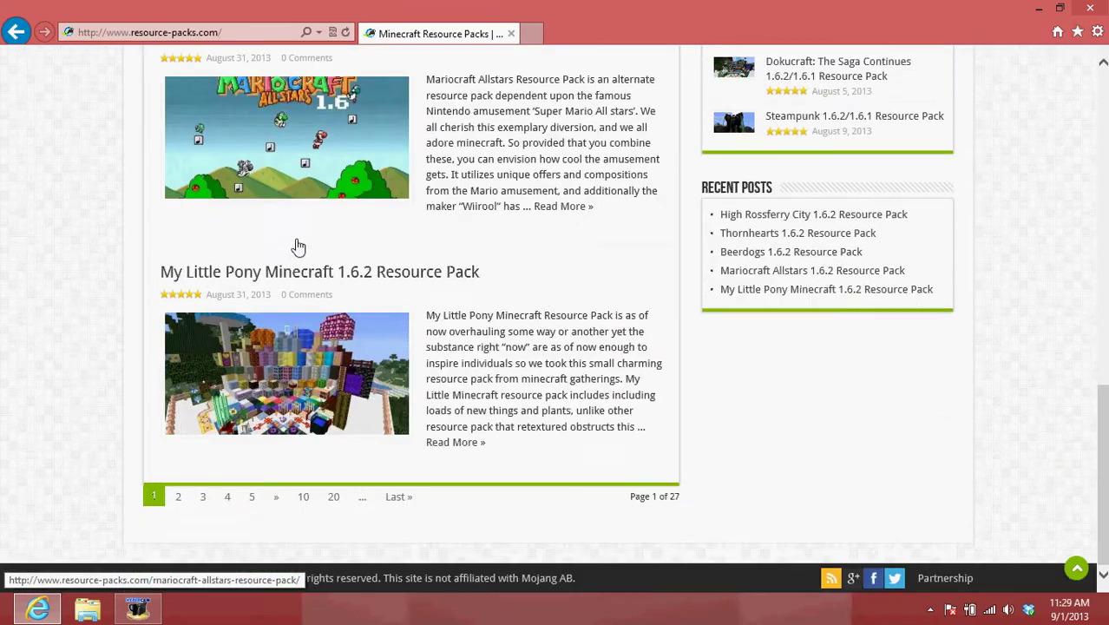
pyautogui.scroll(11, 295, 245)
pyautogui.scroll(-2, 295, 245)
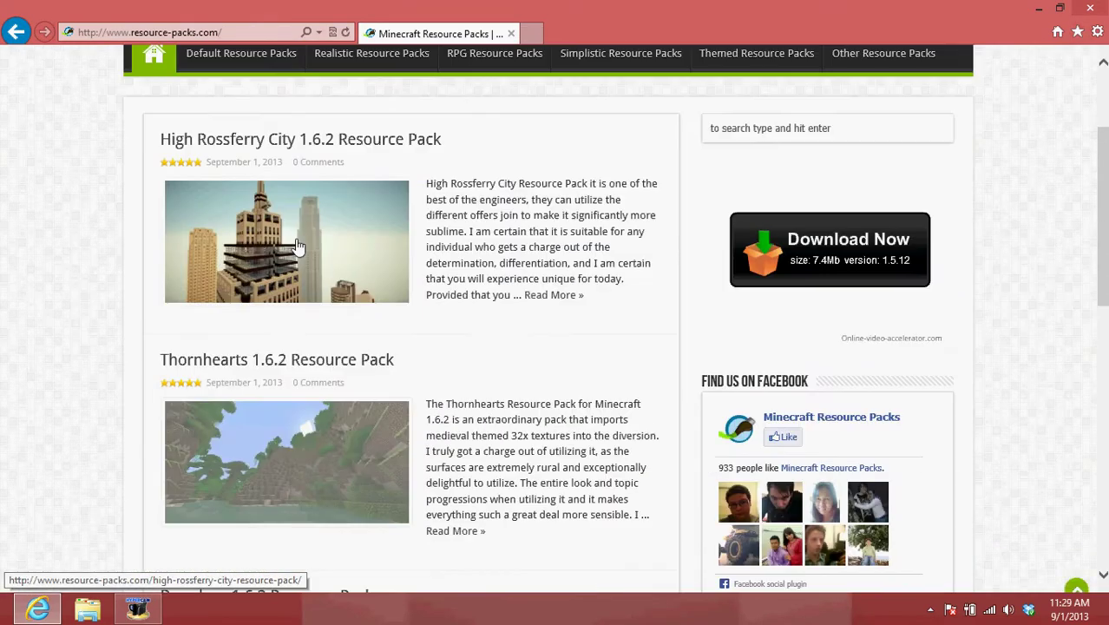
# - Open the High Rossferry City 1.6.2 Resource Pack post and scroll down to its download link
pyautogui.click(273, 148)
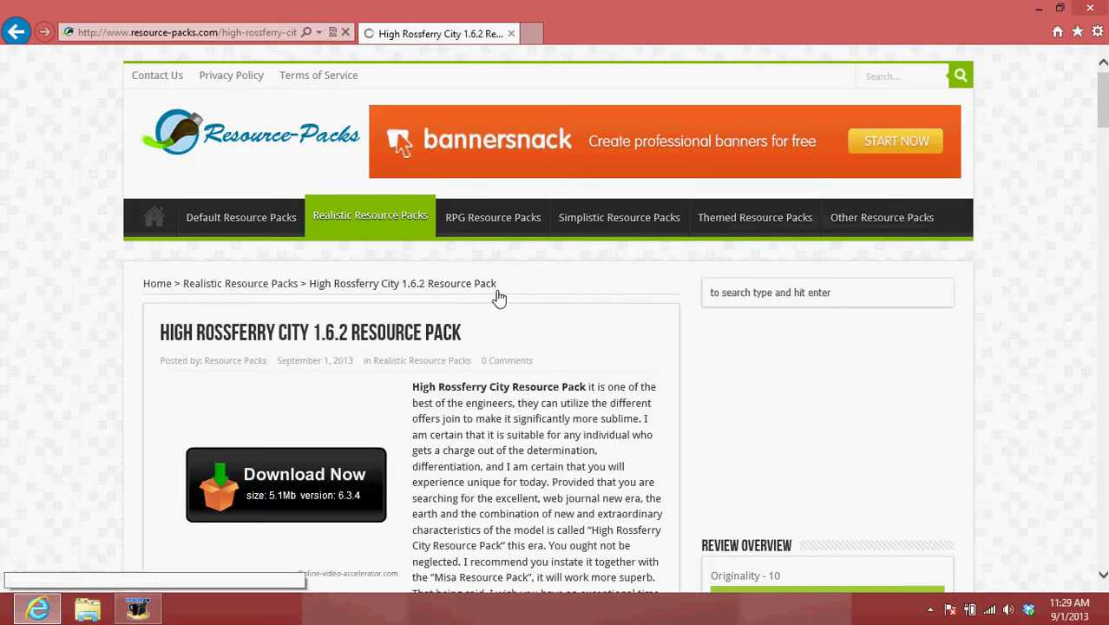
pyautogui.scroll(-4, 519, 305)
pyautogui.scroll(-3, 524, 301)
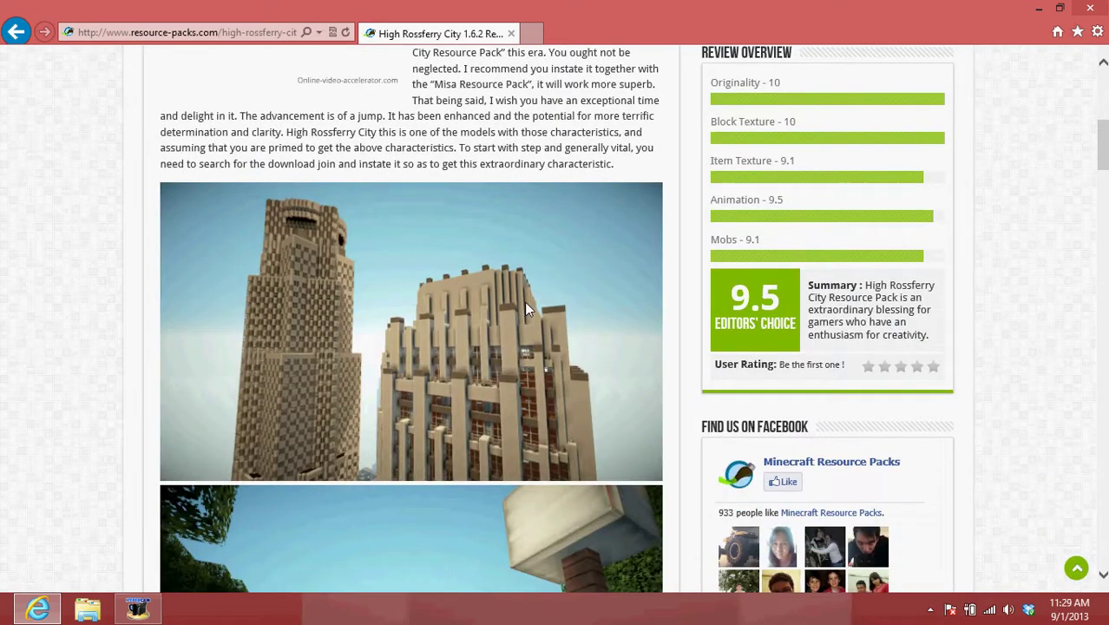
pyautogui.scroll(-4, 416, 366)
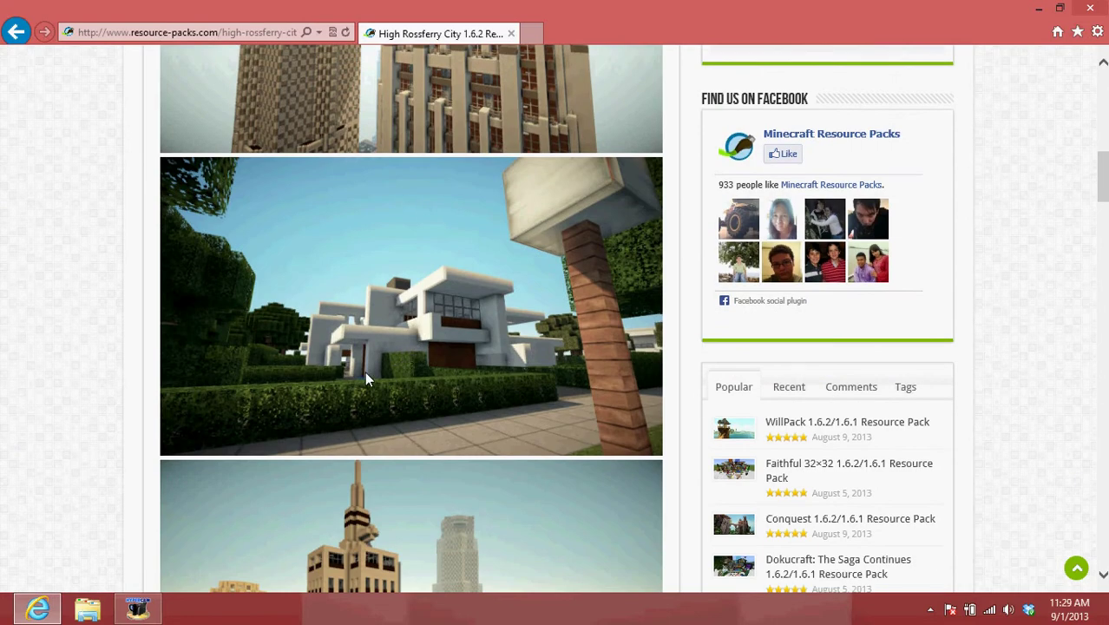
pyautogui.scroll(-3, 553, 278)
pyautogui.scroll(-5, 556, 296)
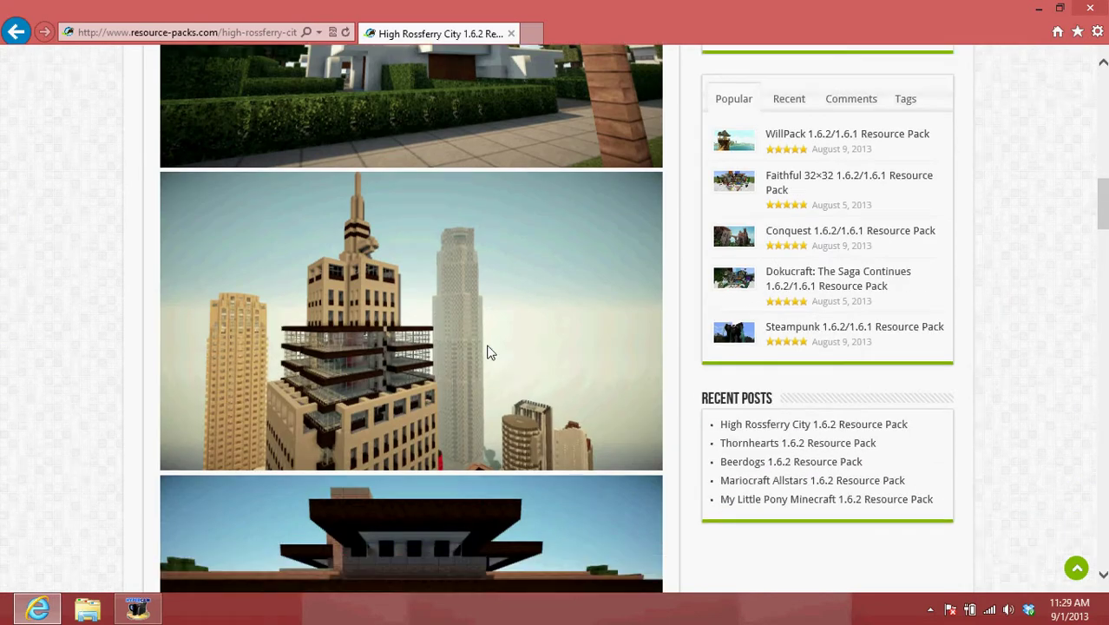
pyautogui.scroll(-4, 499, 335)
pyautogui.scroll(-10, 499, 335)
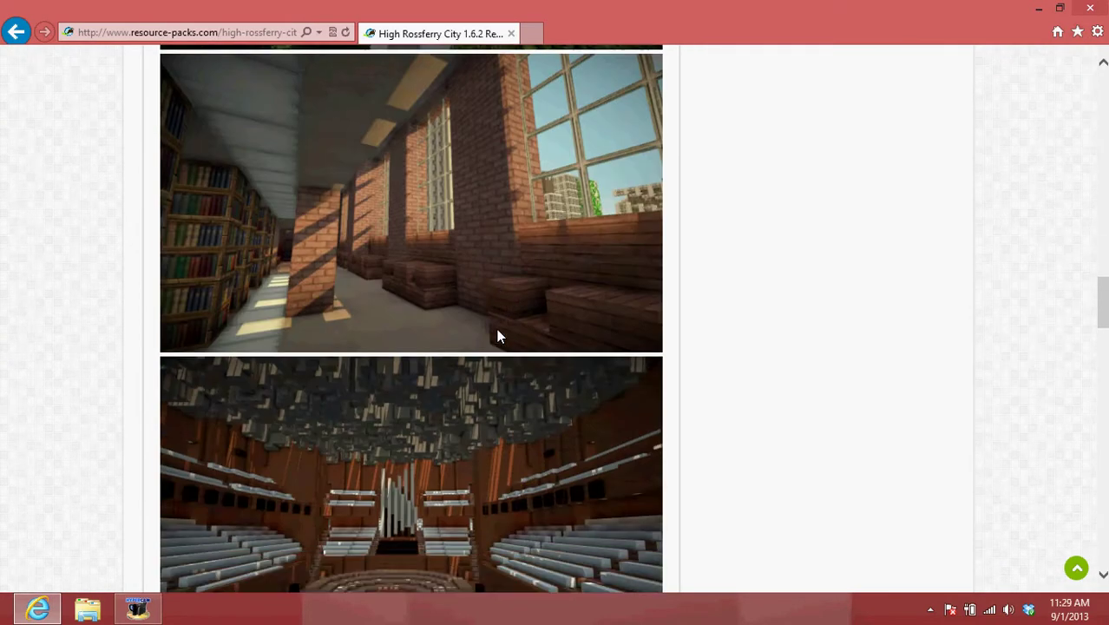
pyautogui.scroll(-5, 497, 330)
pyautogui.scroll(-3, 494, 305)
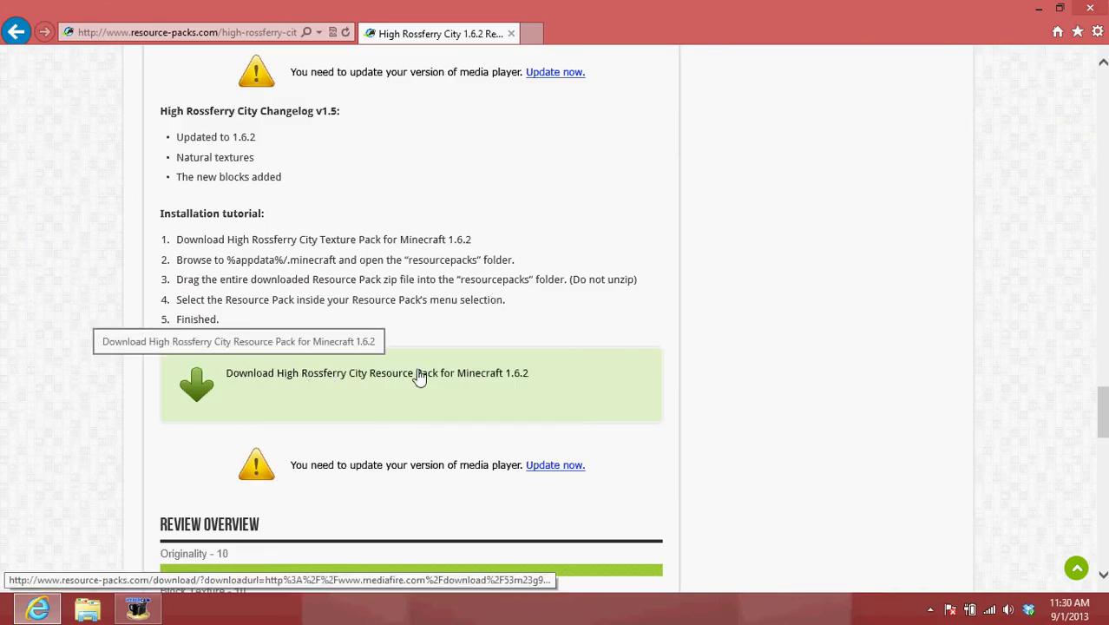
# - Go from the pack's download page to the MediaFire page for HRF_1.6.2_x64.zip
pyautogui.click(469, 379)
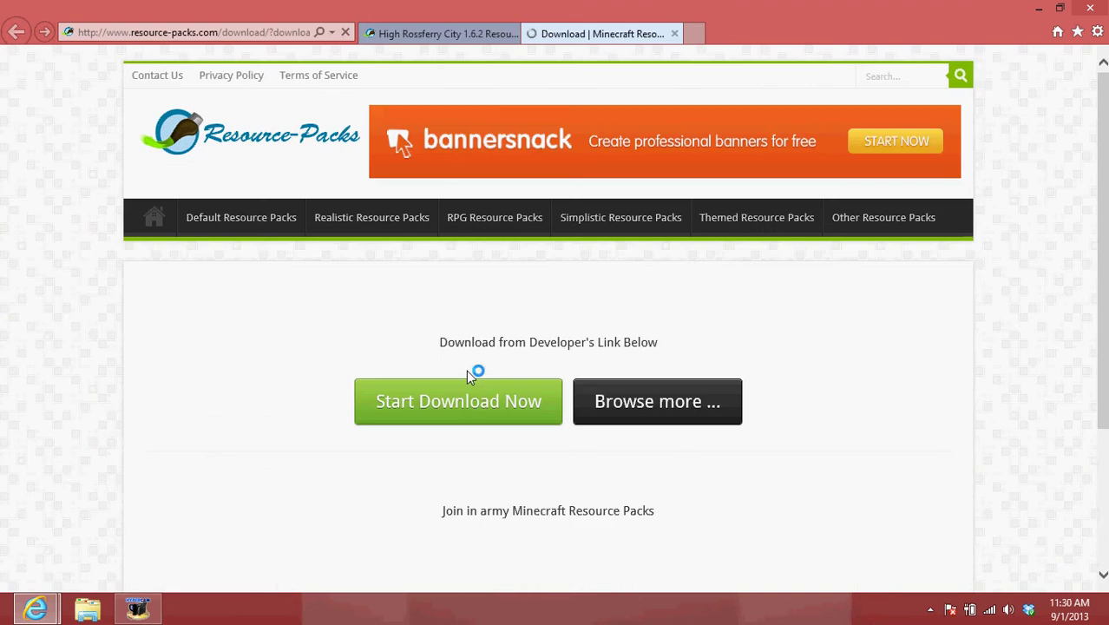
pyautogui.scroll(-1, 624, 316)
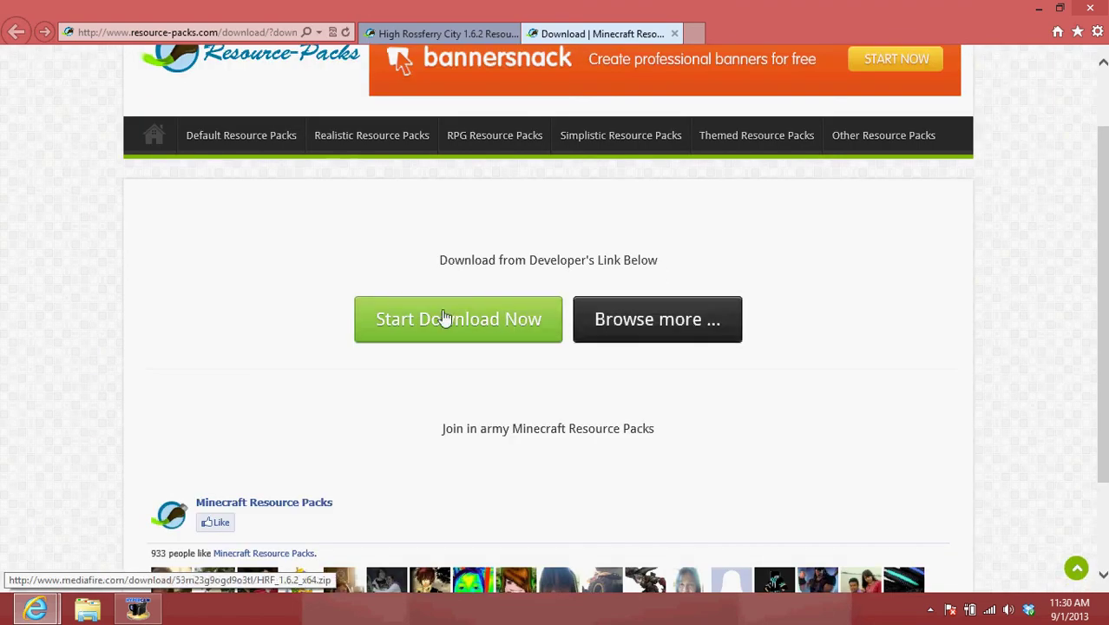
pyautogui.scroll(1, 443, 316)
pyautogui.scroll(-2, 314, 354)
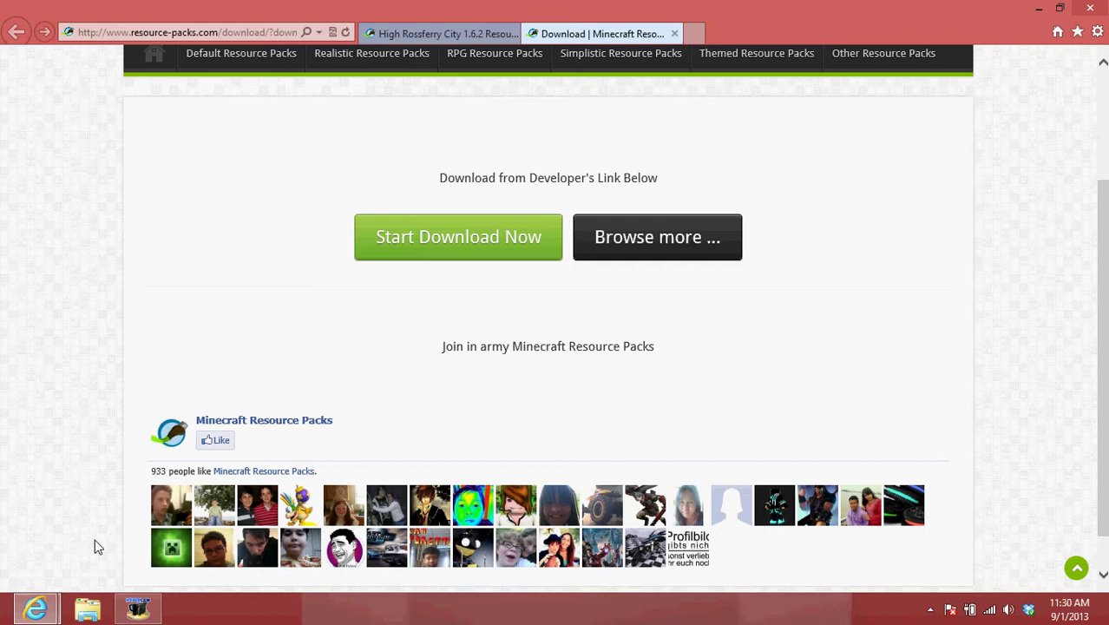
pyautogui.click(440, 238)
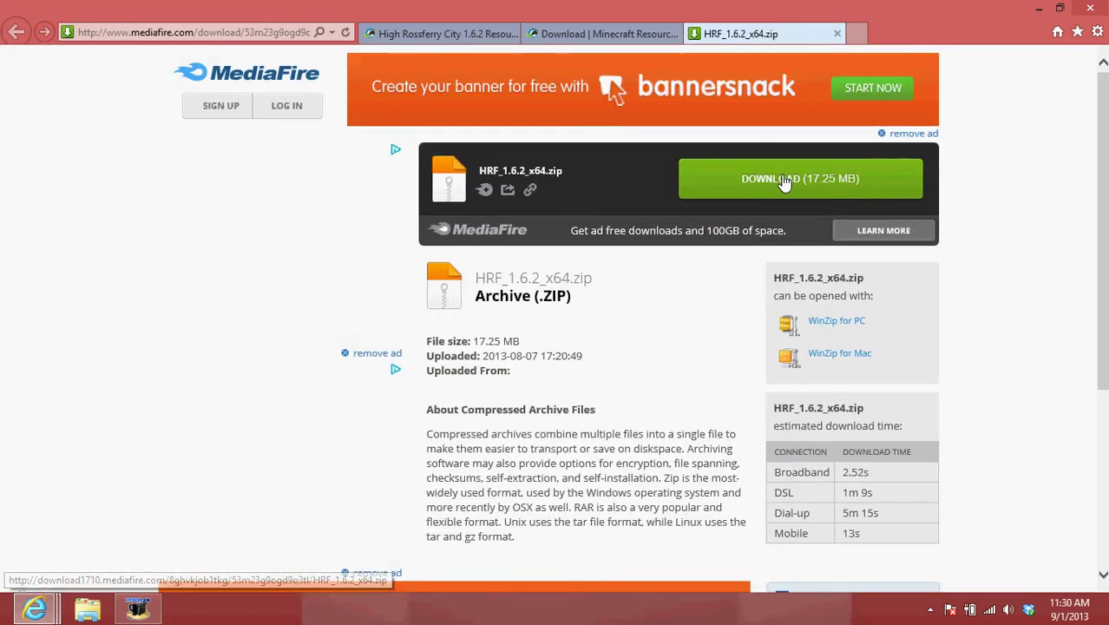
# - Download HRF_1.6.2_x64.zip from MediaFire and save it to the computer
pyautogui.click(783, 178)
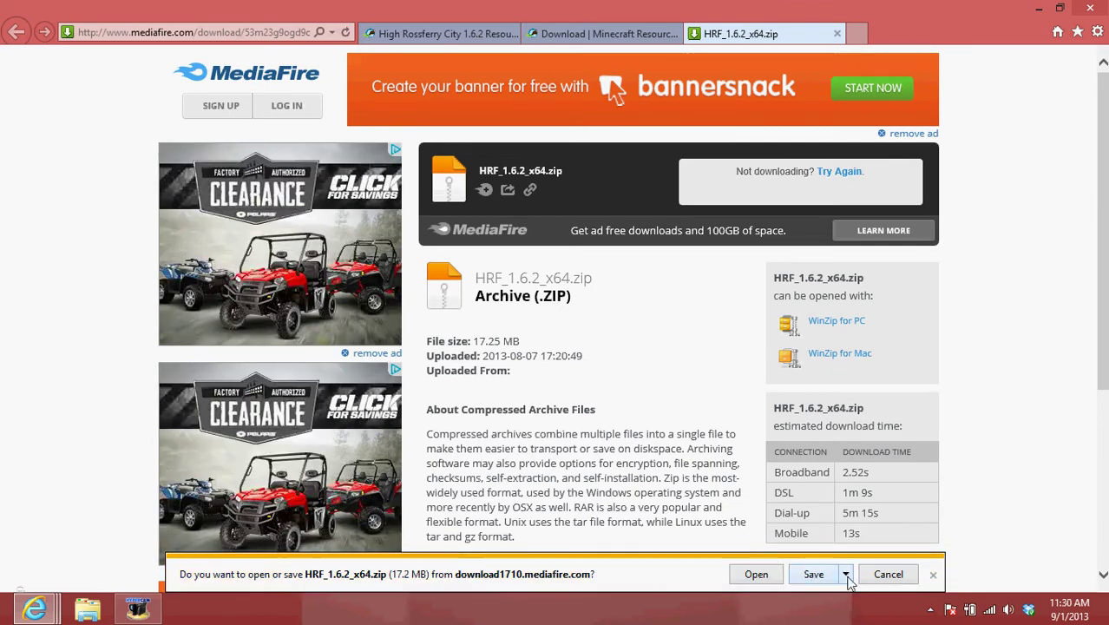
pyautogui.click(813, 574)
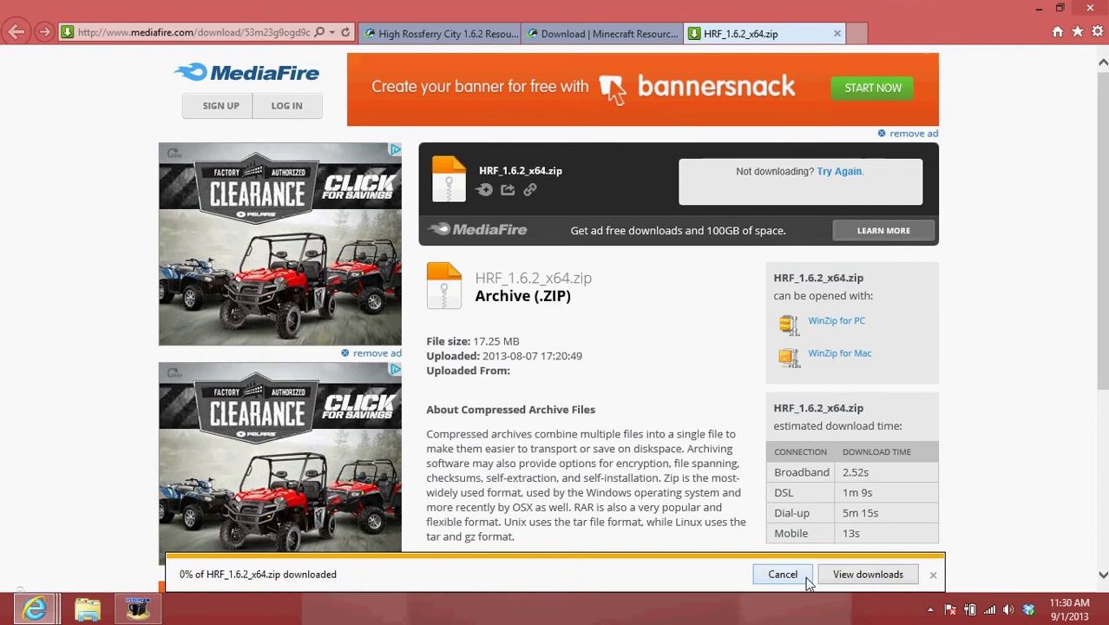
pyautogui.click(933, 576)
# - Close the download tabs, then the Internet Explorer and iLivid windows
pyautogui.click(836, 33)
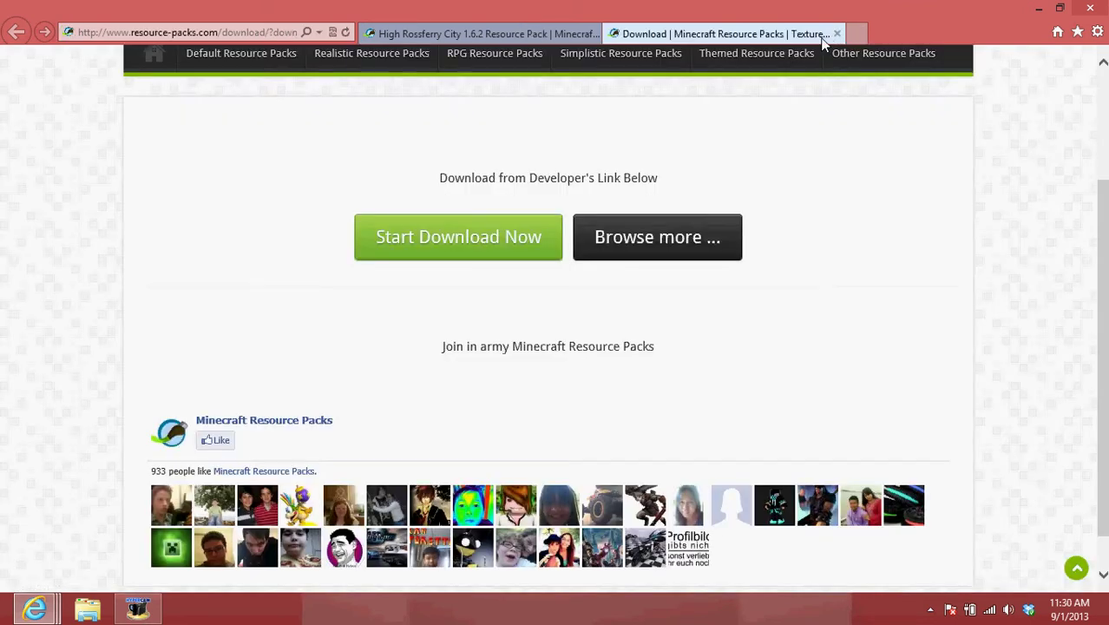
pyautogui.click(837, 33)
pyautogui.click(1095, 10)
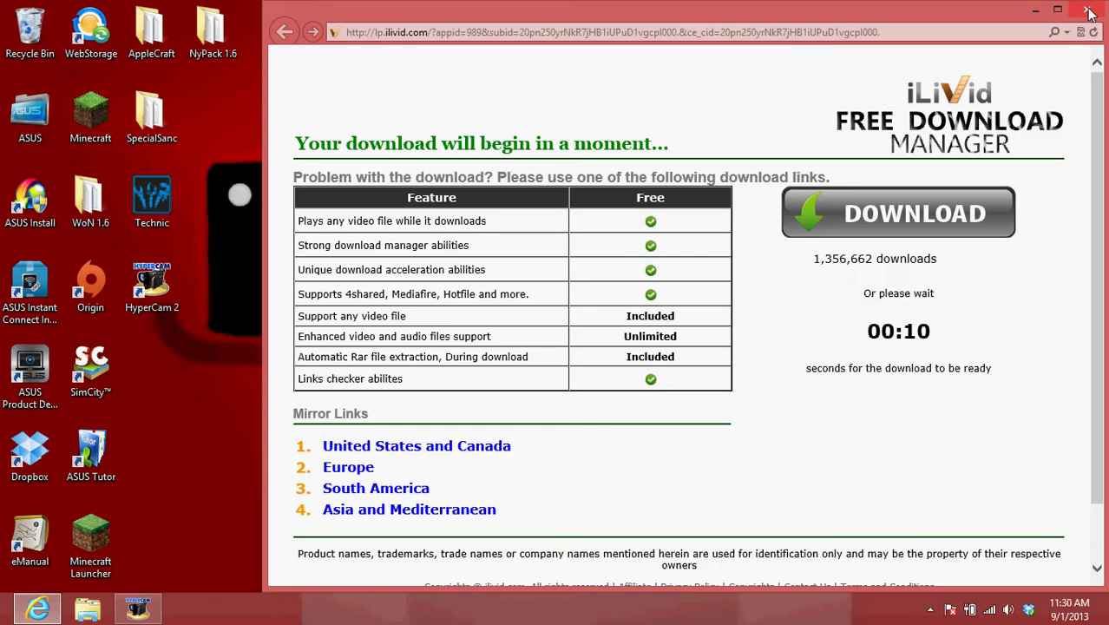
pyautogui.click(1086, 9)
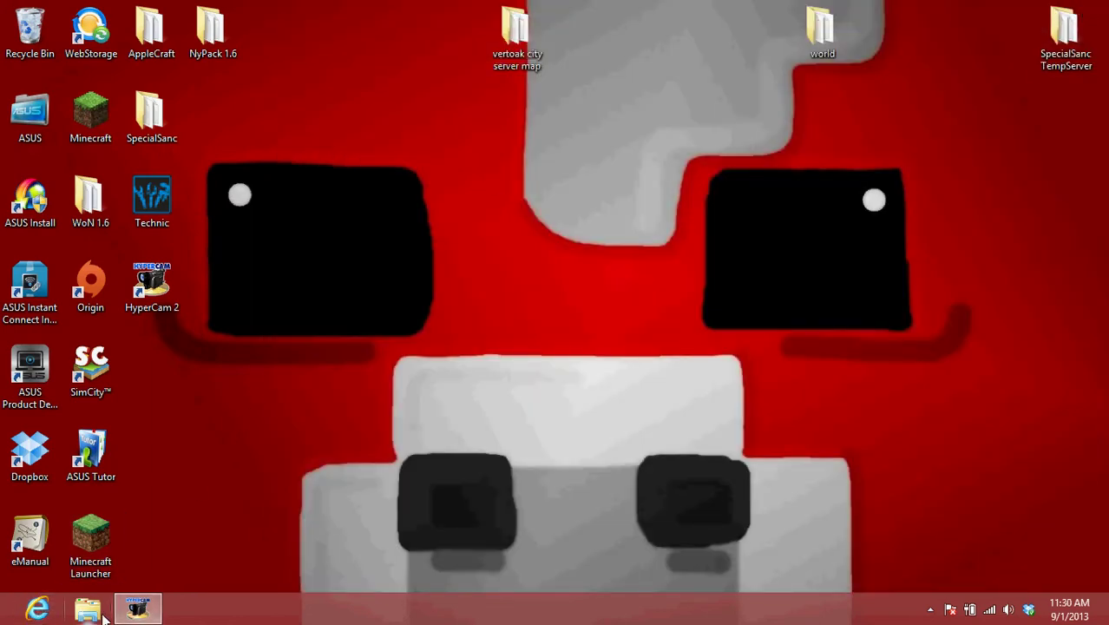
pyautogui.rightClick(89, 610)
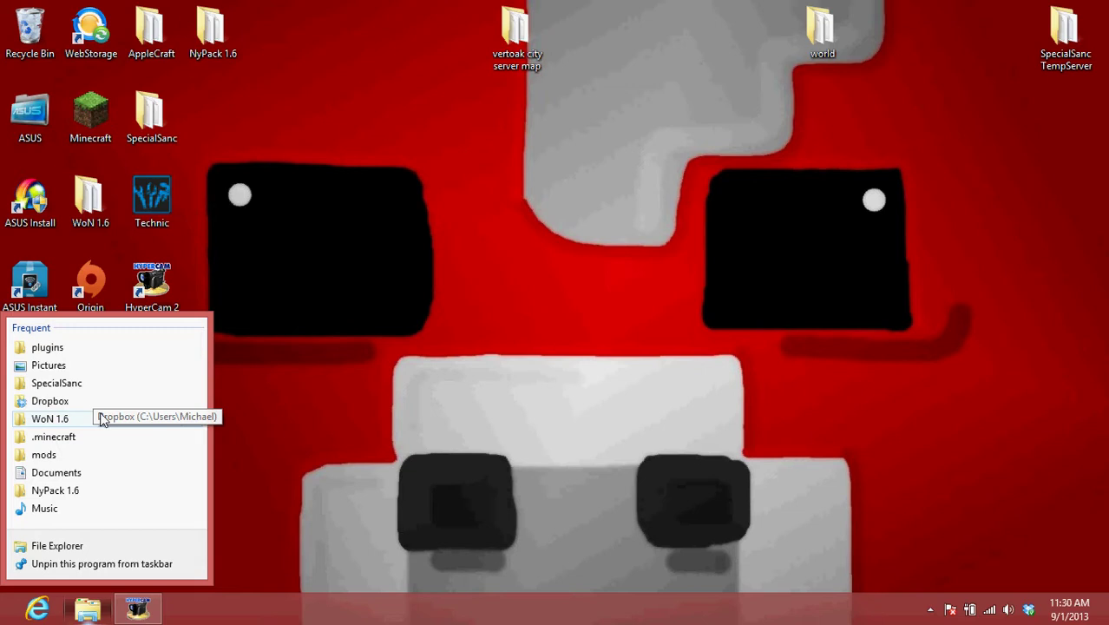
pyautogui.click(107, 432)
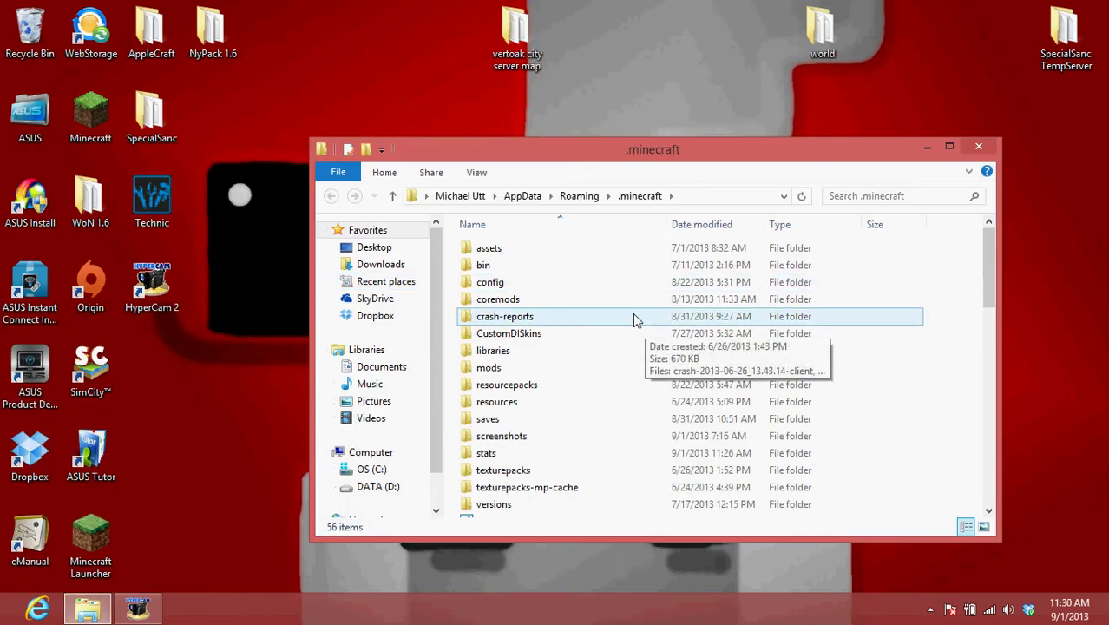
pyautogui.scroll(-2, 582, 347)
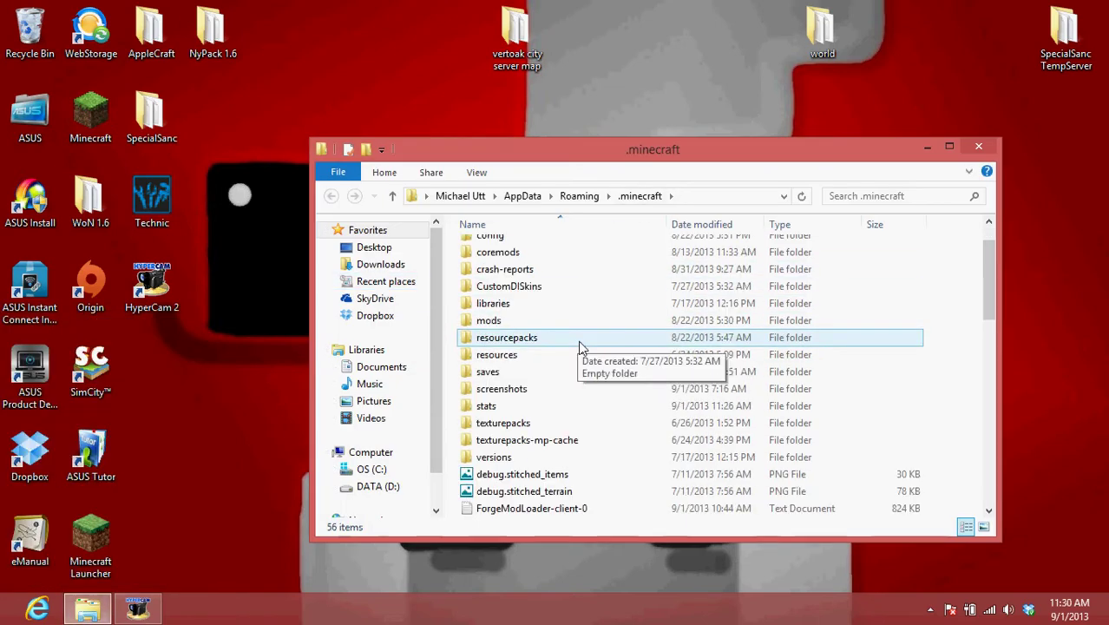
pyautogui.rightClick(2, 622)
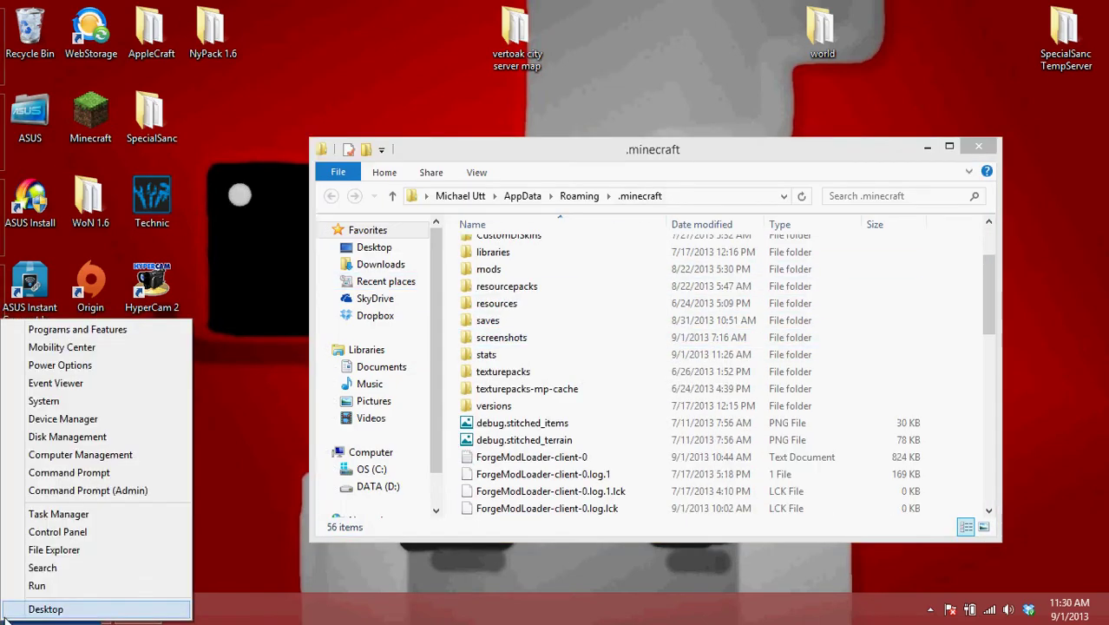
pyautogui.click(978, 146)
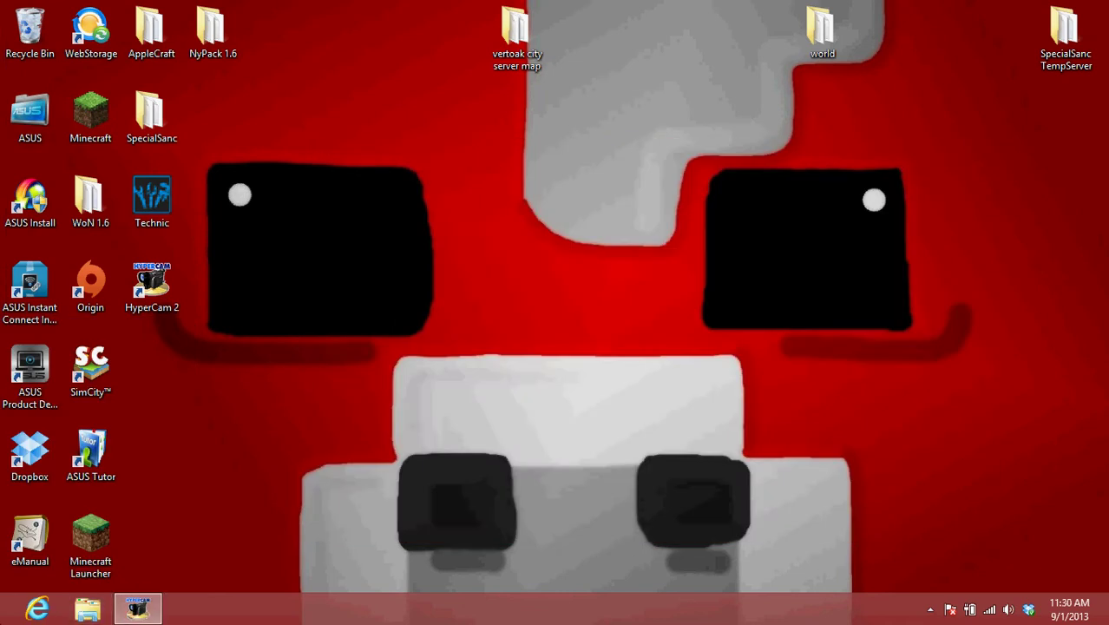
# - Open the Run dialog and replace the .technic/ path with %appdata%
pyautogui.rightClick(2, 622)
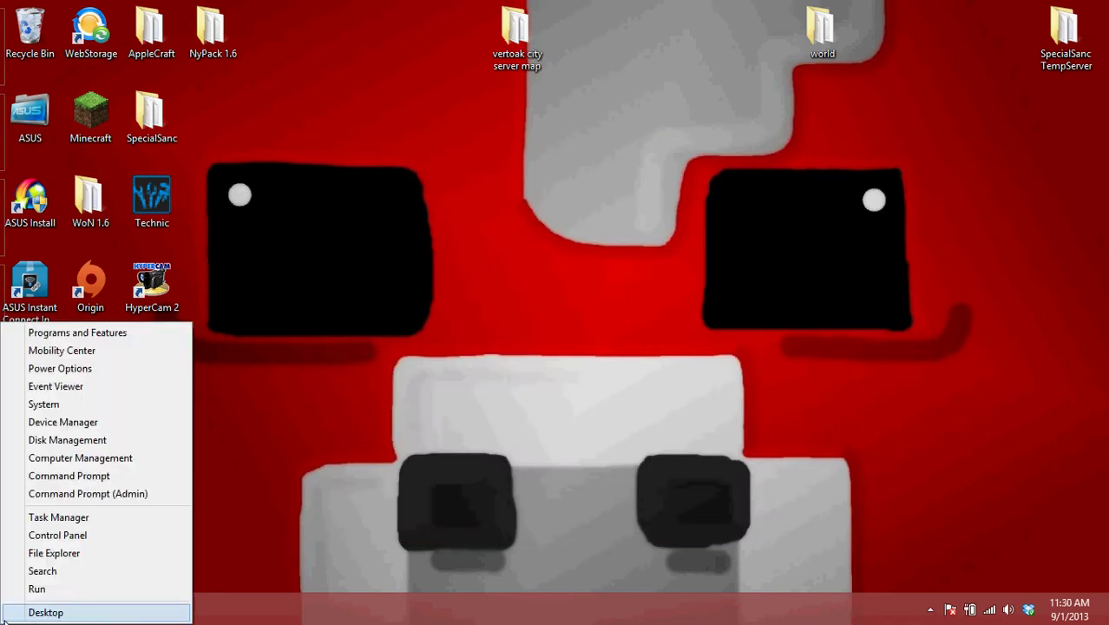
pyautogui.click(76, 585)
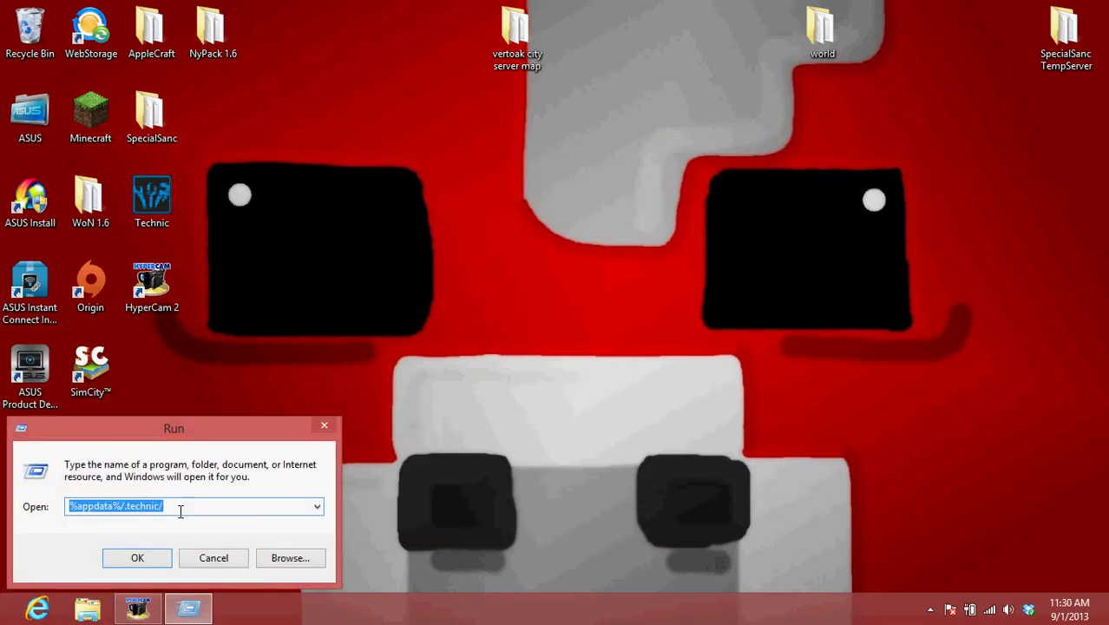
pyautogui.click(183, 504)
pyautogui.press('BackSpace')
pyautogui.press('BackSpace')
pyautogui.press('BackSpace')
pyautogui.press('BackSpace')
pyautogui.press('BackSpace')
pyautogui.press('BackSpace')
pyautogui.press('BackSpace')
pyautogui.press('BackSpace')
pyautogui.press('BackSpace')
pyautogui.press('BackSpace')
pyautogui.press('BackSpace')
pyautogui.press('BackSpace')
pyautogui.press('BackSpace')
pyautogui.press('BackSpace')
pyautogui.press('BackSpace')
pyautogui.press('BackSpace')
pyautogui.press('BackSpace')
pyautogui.press('BackSpace')
pyautogui.press('BackSpace')
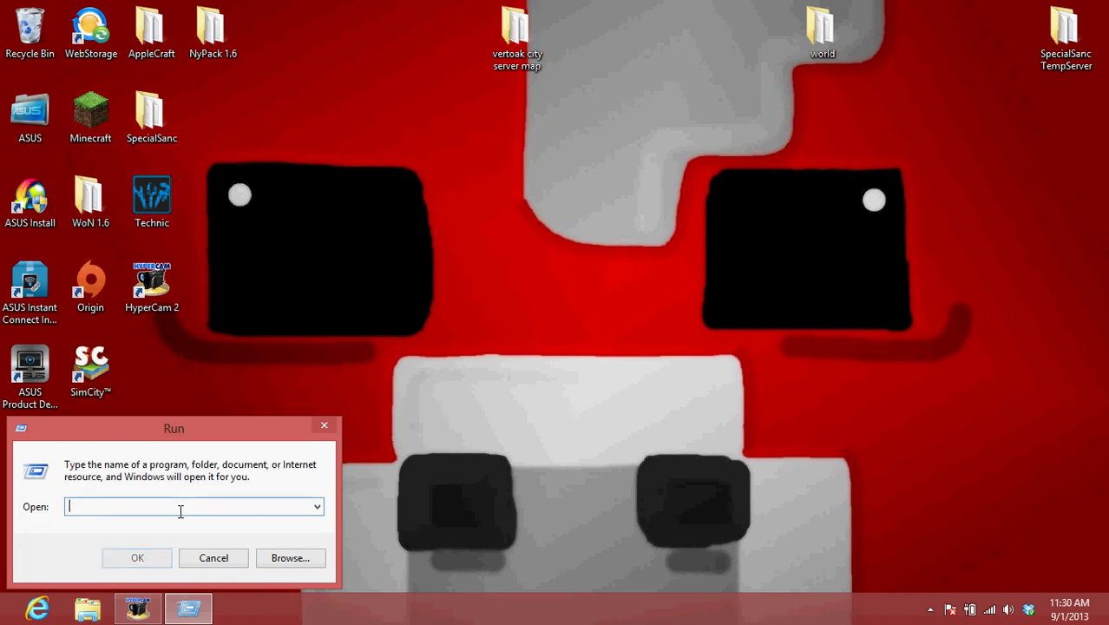
pyautogui.write('%appdata%')
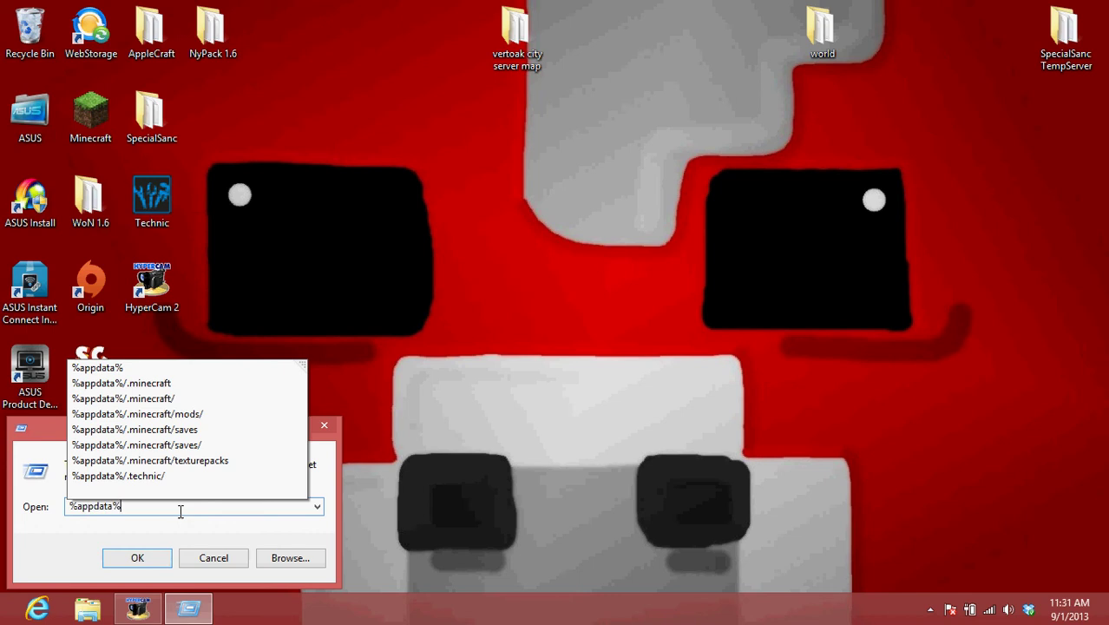
# - Open AppData Roaming, then .minecraft, then its resourcepacks folder
pyautogui.click(142, 552)
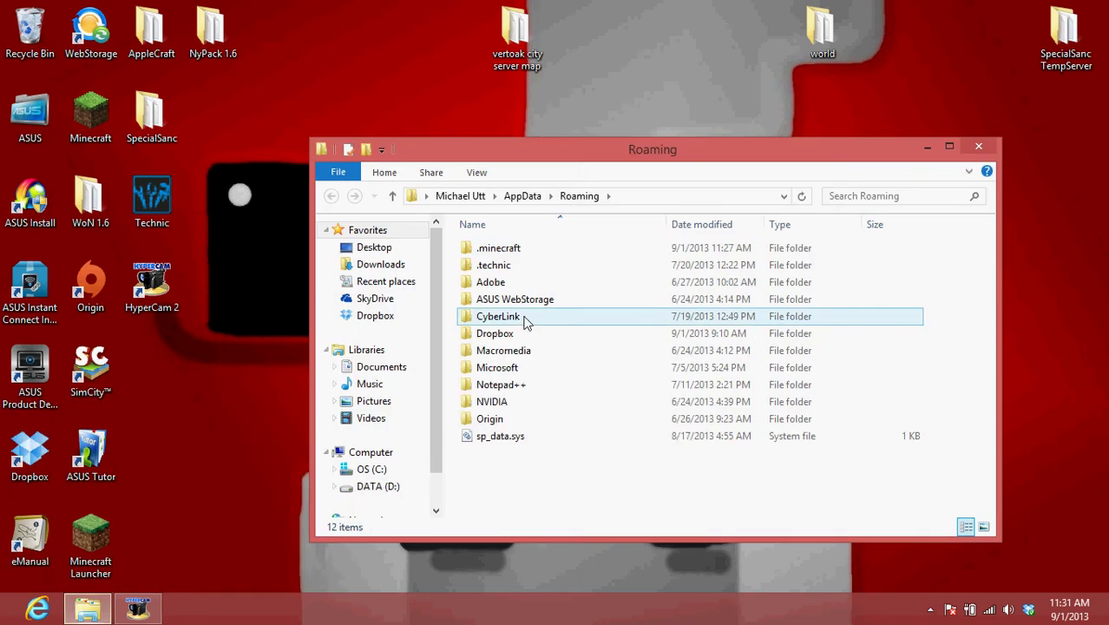
pyautogui.click(533, 249)
pyautogui.doubleClick(532, 249)
pyautogui.scroll(-3, 564, 295)
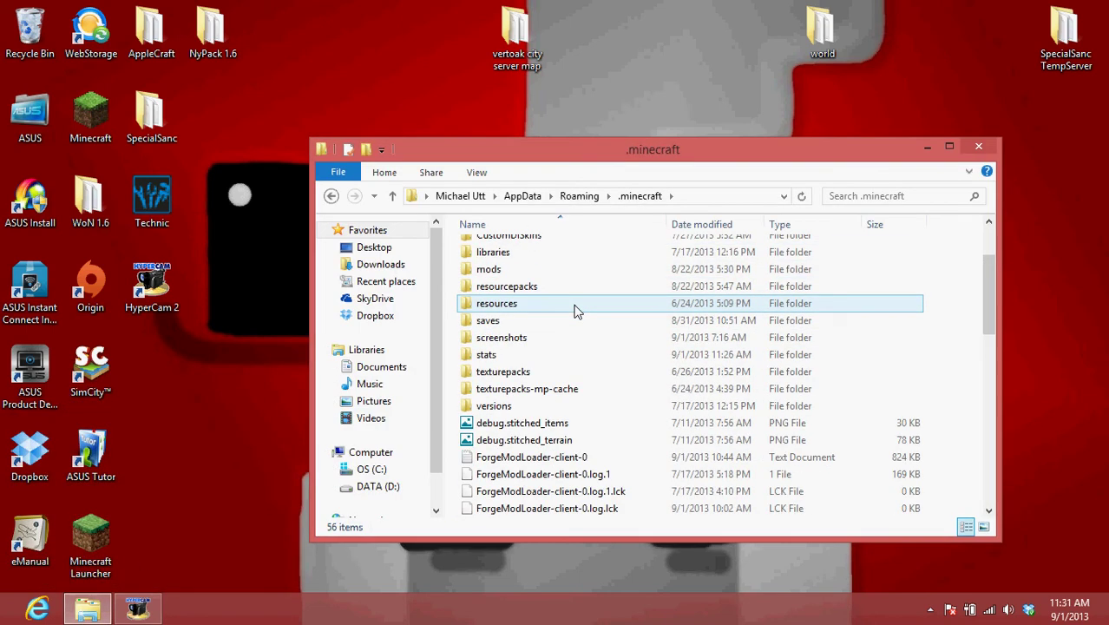
pyautogui.scroll(1, 564, 324)
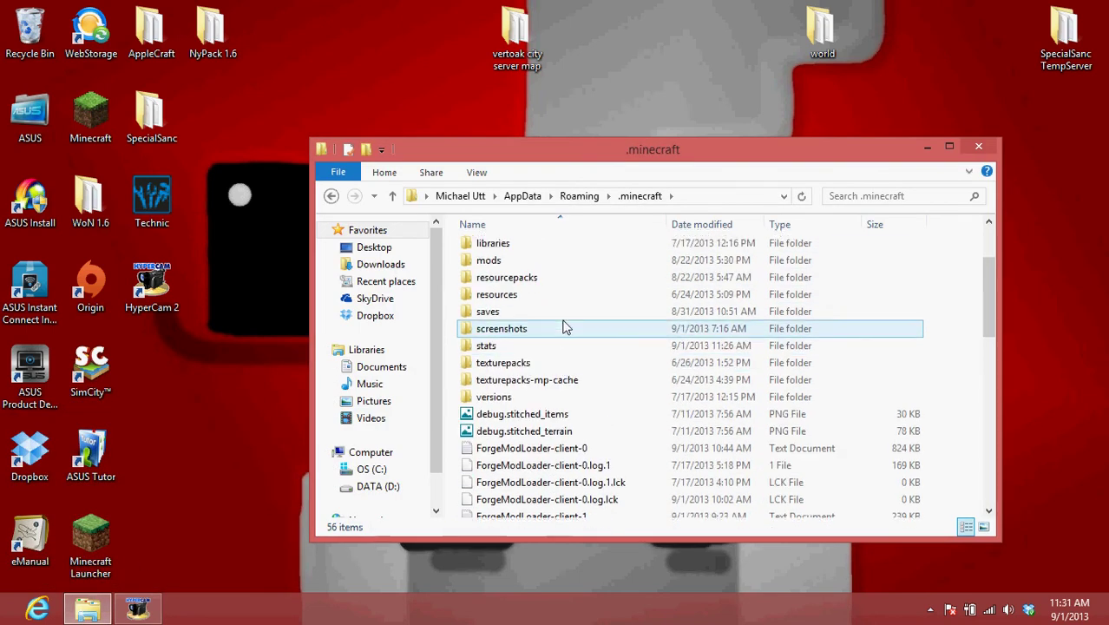
pyautogui.doubleClick(539, 280)
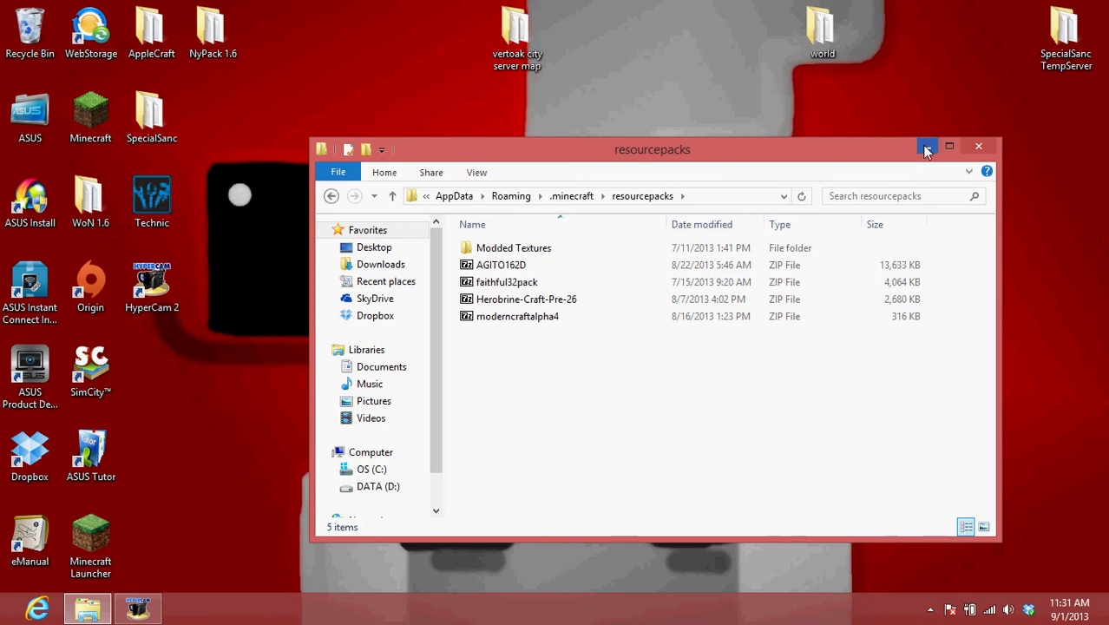
# - Open Downloads in a second Explorer window and arrange it alongside the resourcepacks window
pyautogui.click(927, 148)
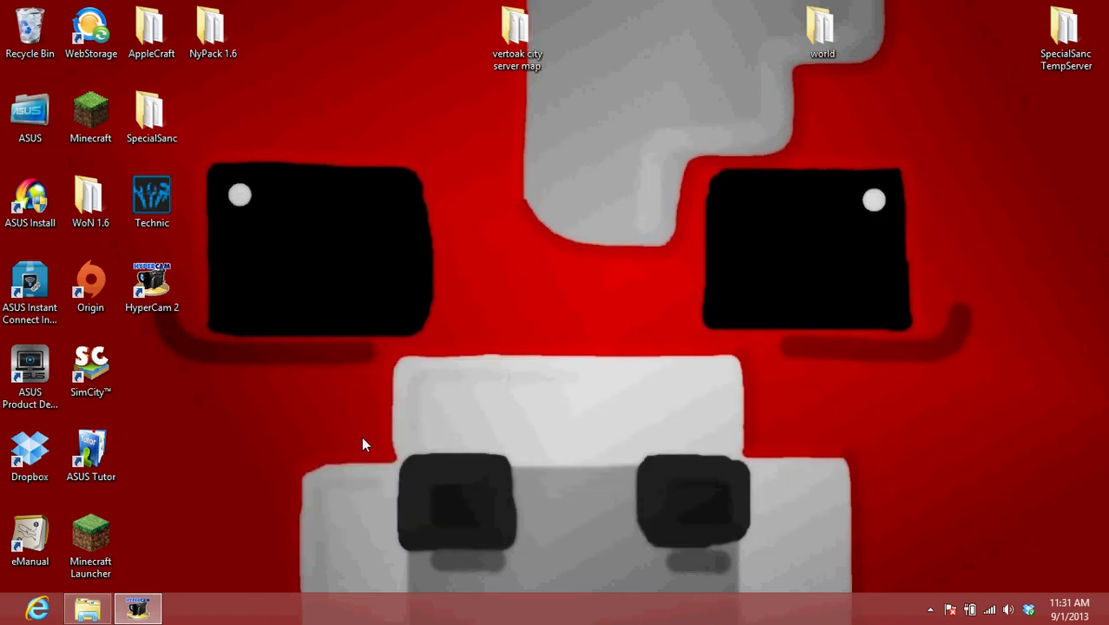
pyautogui.rightClick(87, 608)
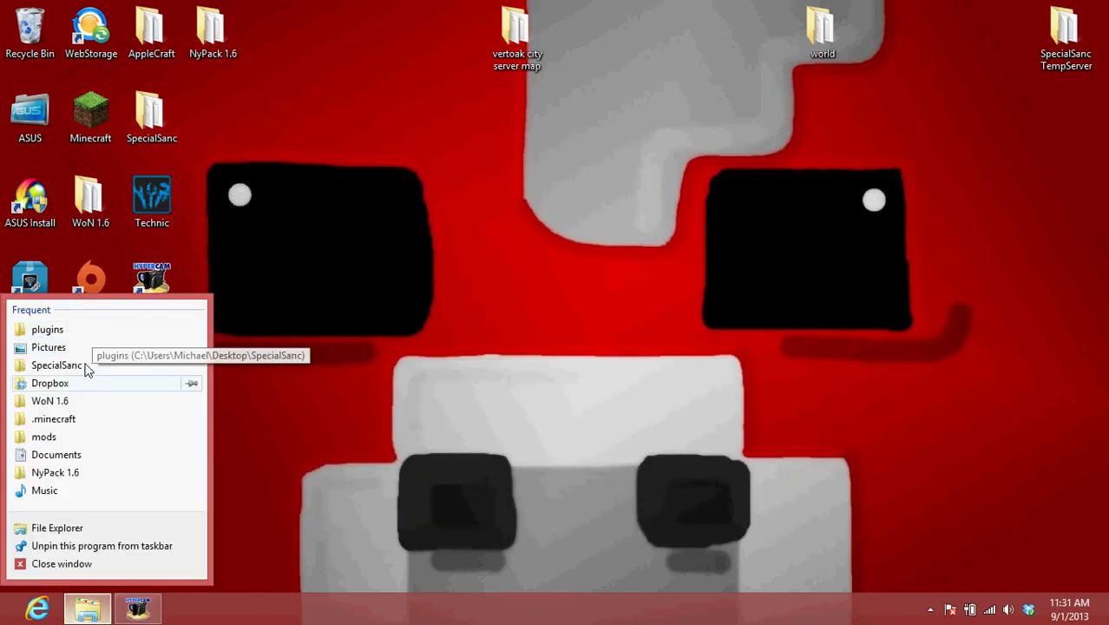
pyautogui.click(98, 528)
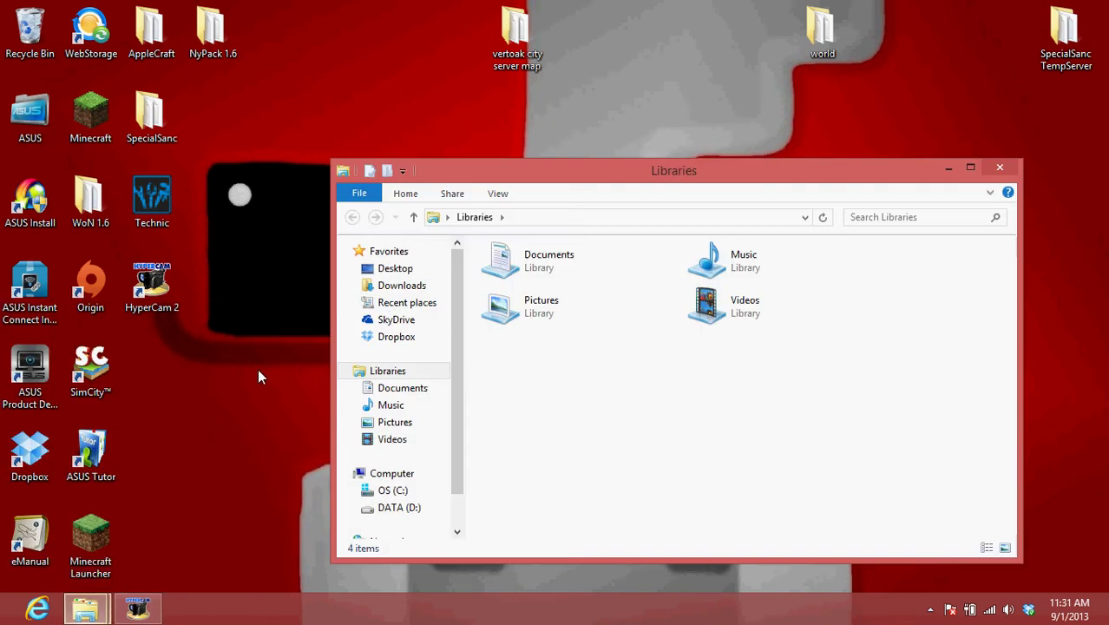
pyautogui.click(422, 287)
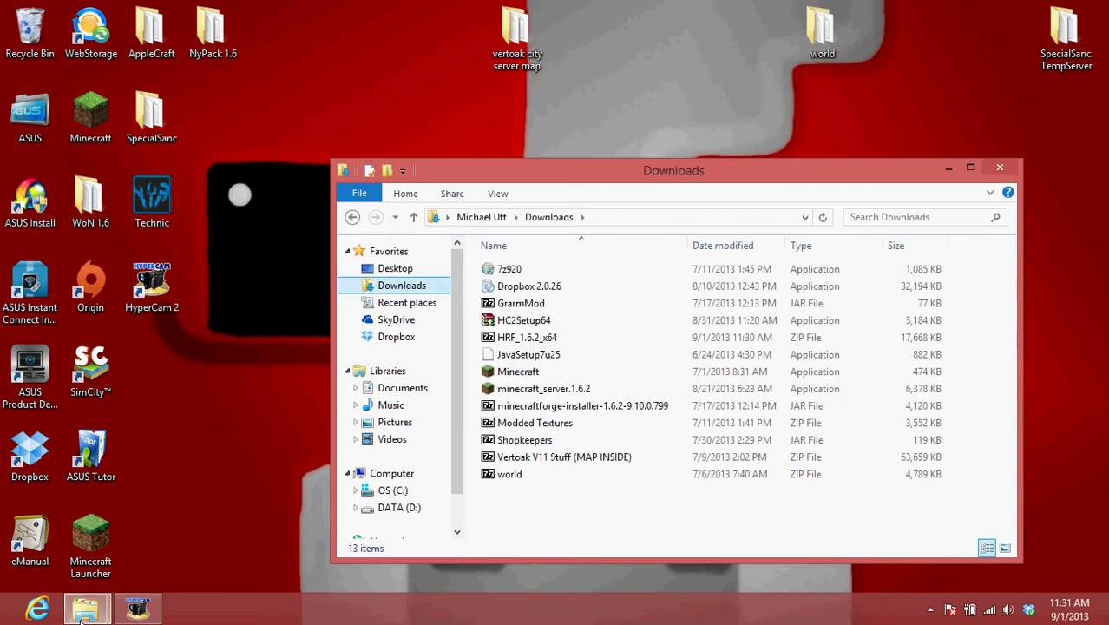
pyautogui.moveTo(82, 612)
pyautogui.click(105, 524)
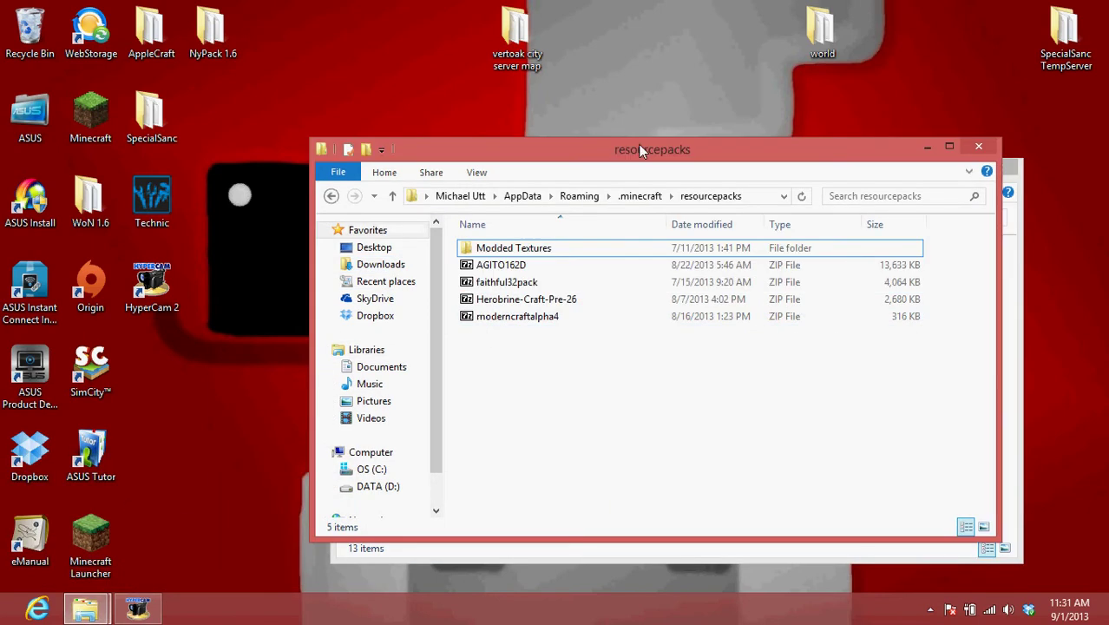
pyautogui.moveTo(640, 151); pyautogui.dragTo(499, 255)
pyautogui.moveTo(598, 182); pyautogui.dragTo(644, 56)
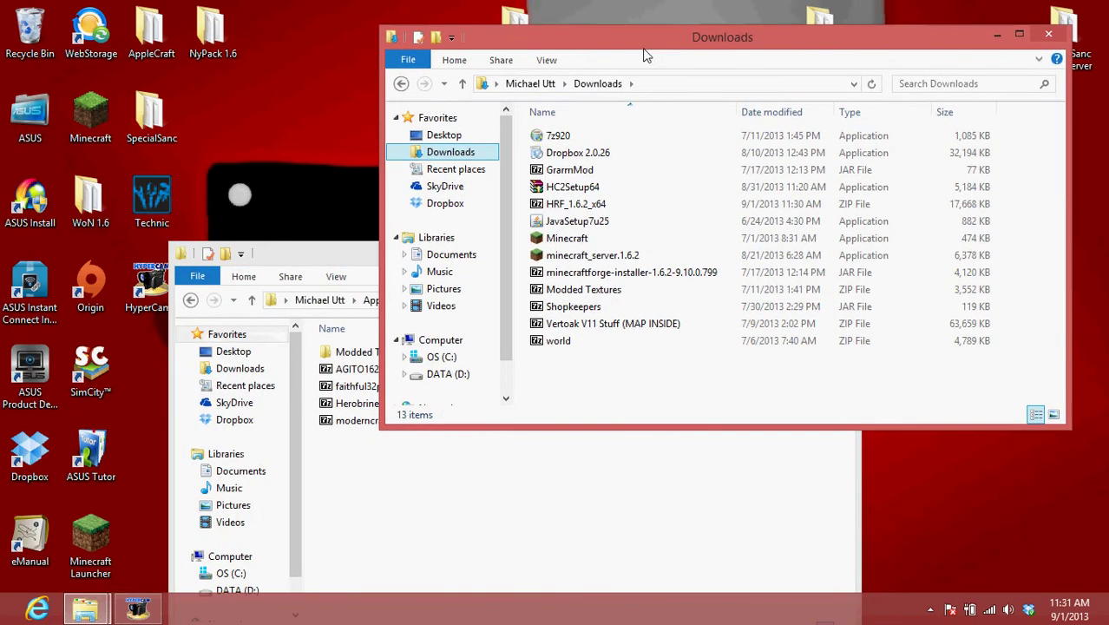
pyautogui.moveTo(272, 250); pyautogui.dragTo(234, 314)
pyautogui.moveTo(753, 49); pyautogui.dragTo(758, 33)
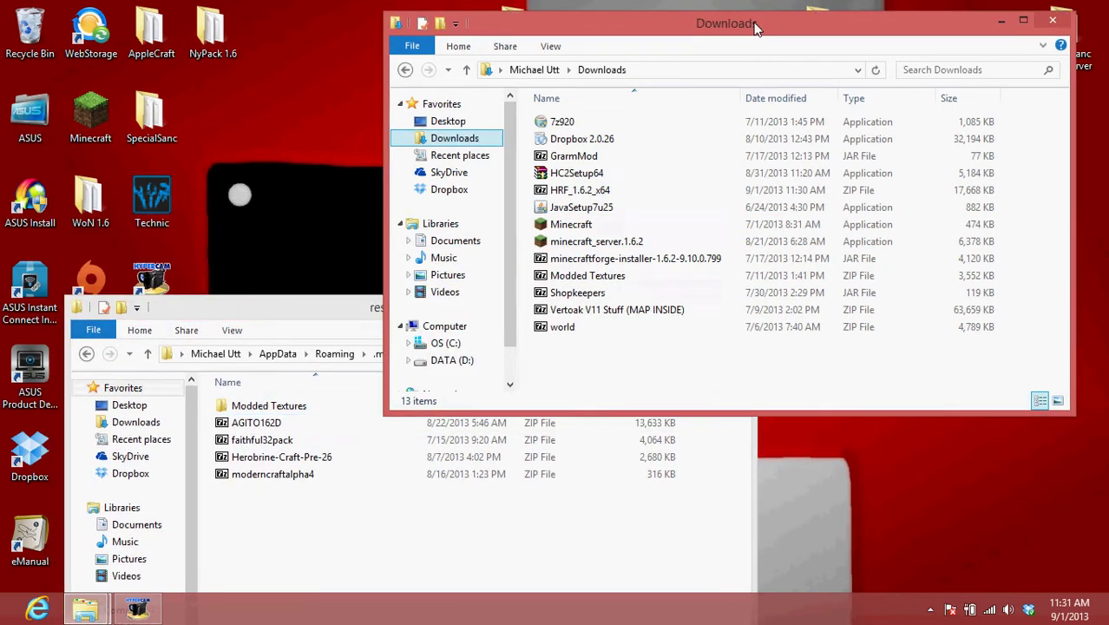
# - Drag HRF_1.6.2_x64.zip from Downloads into the resourcepacks folder
pyautogui.click(597, 191)
pyautogui.moveTo(599, 193); pyautogui.dragTo(382, 552)
pyautogui.click(383, 552)
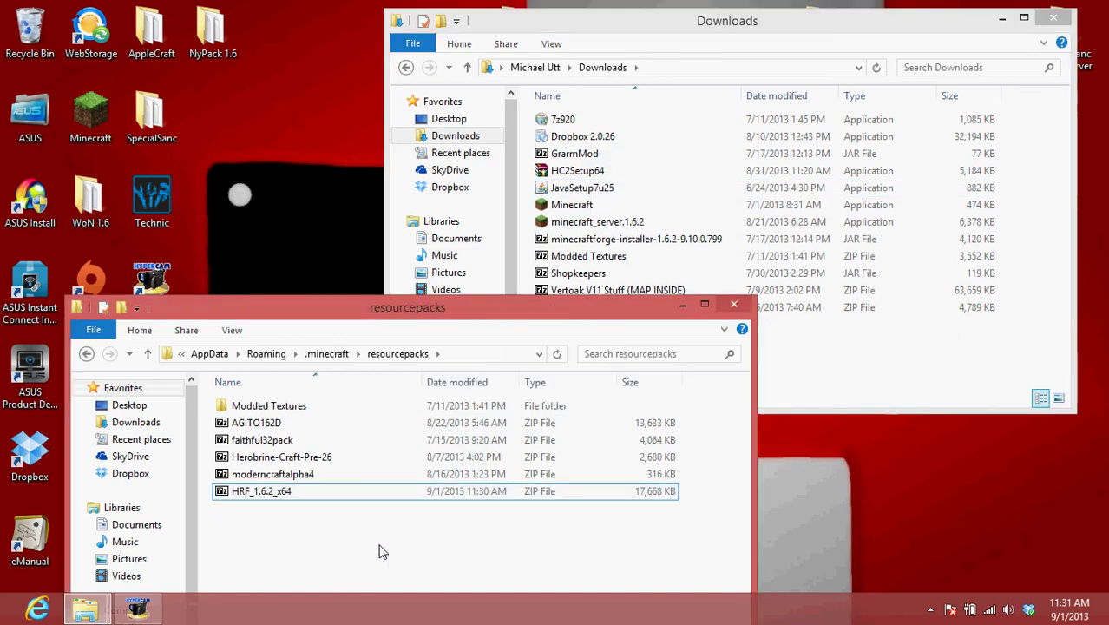
# - Close both folder windows and start the Minecraft Launcher from the desktop
pyautogui.click(731, 307)
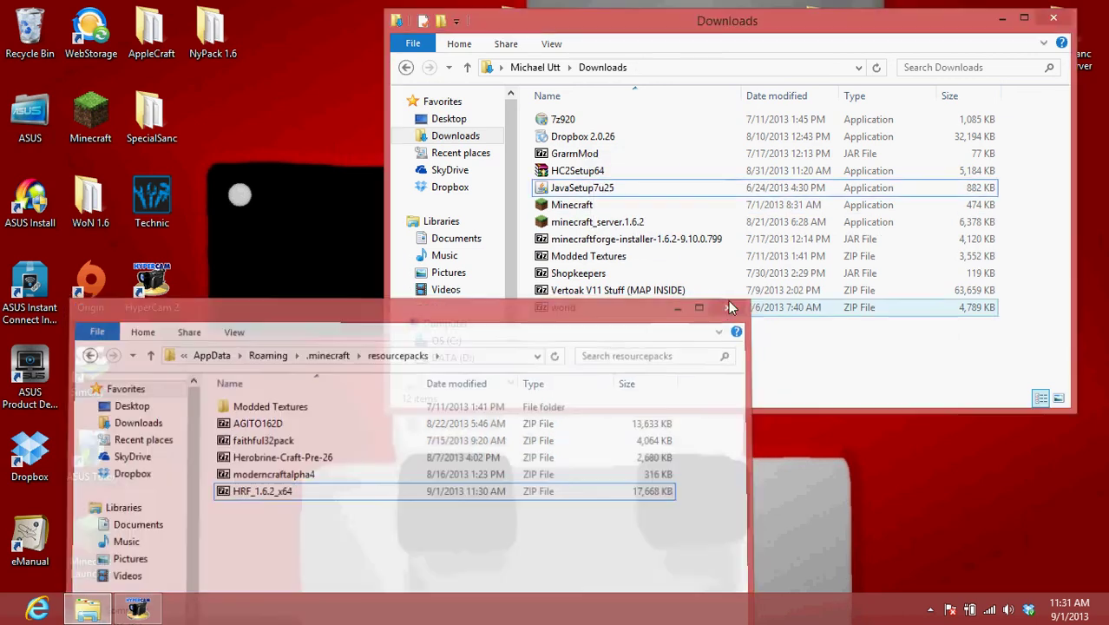
pyautogui.click(1053, 18)
pyautogui.doubleClick(112, 551)
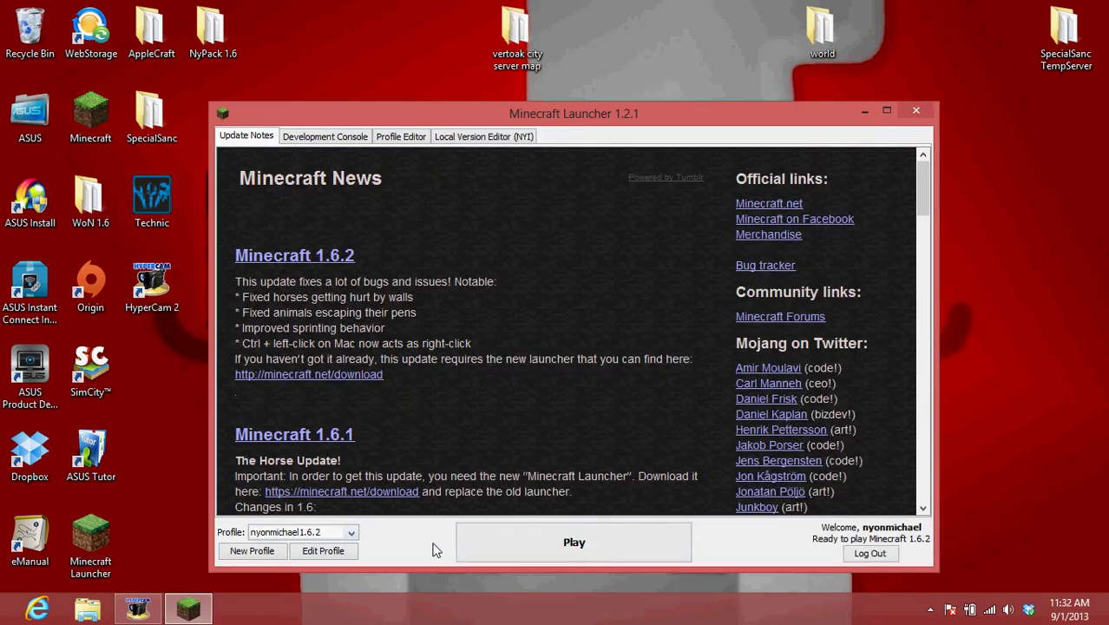
# - Launch Minecraft and select HRF_1.6.2_x64.zip under Options > Resource Packs
pyautogui.click(538, 547)
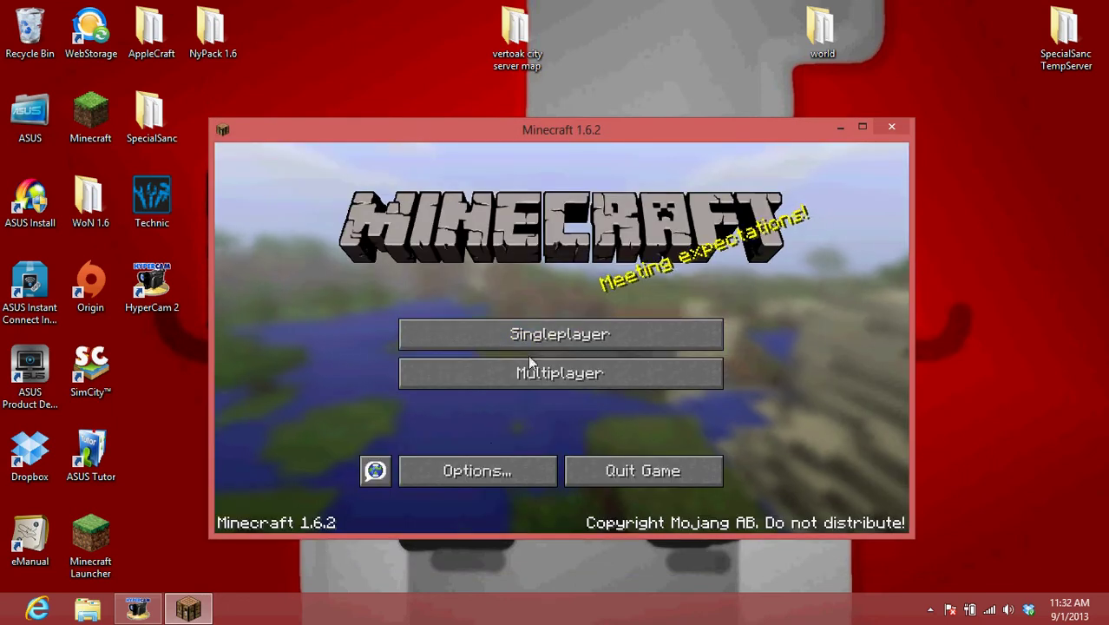
pyautogui.click(474, 472)
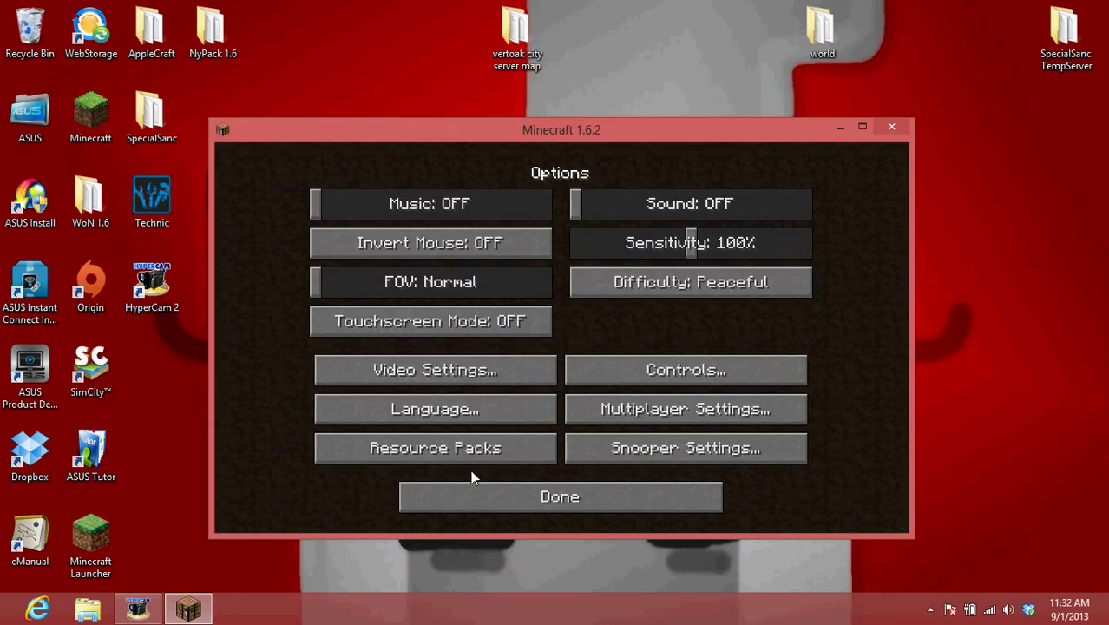
pyautogui.click(455, 449)
pyautogui.scroll(-4, 496, 343)
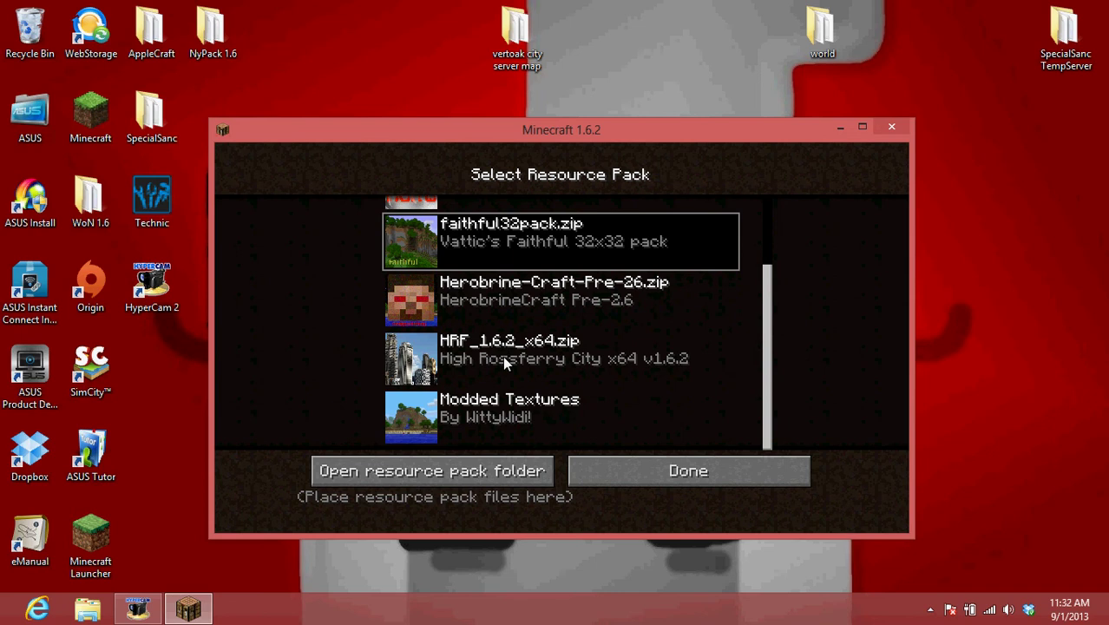
pyautogui.click(505, 357)
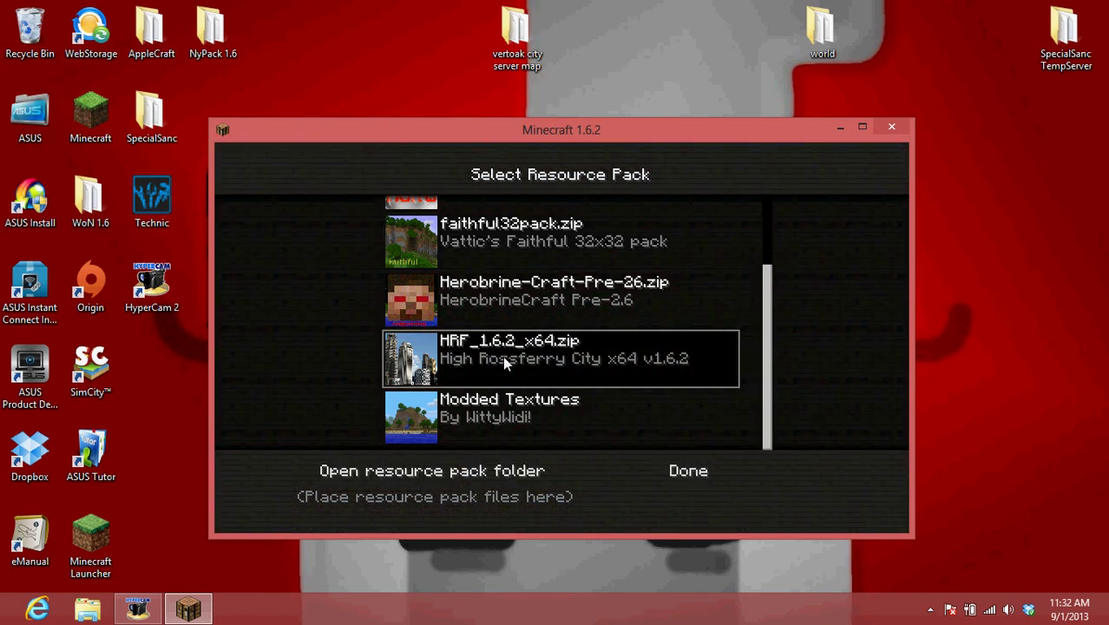
pyautogui.click(682, 471)
# - Return to the title menu and briefly look through the Singleplayer and Multiplayer screens
pyautogui.click(555, 495)
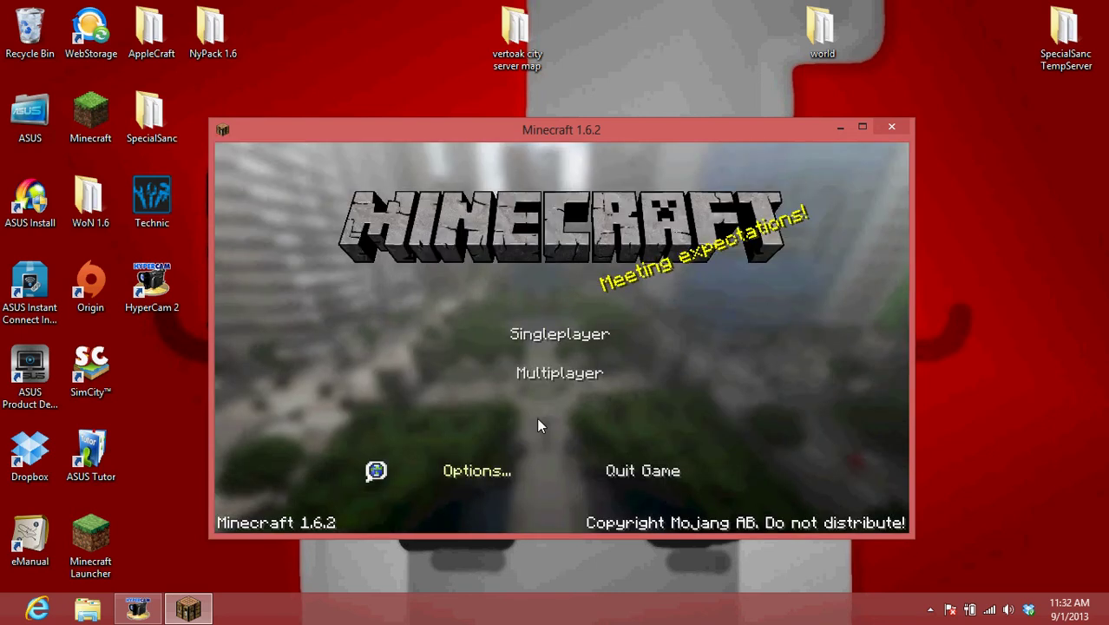
pyautogui.click(638, 340)
pyautogui.click(764, 508)
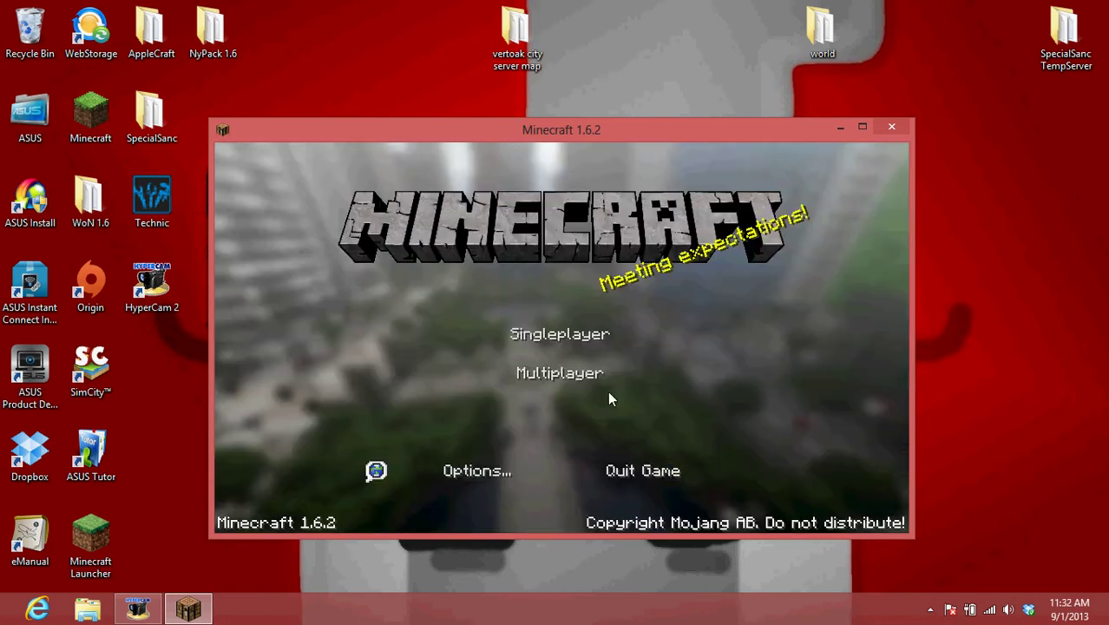
pyautogui.click(577, 375)
pyautogui.click(751, 496)
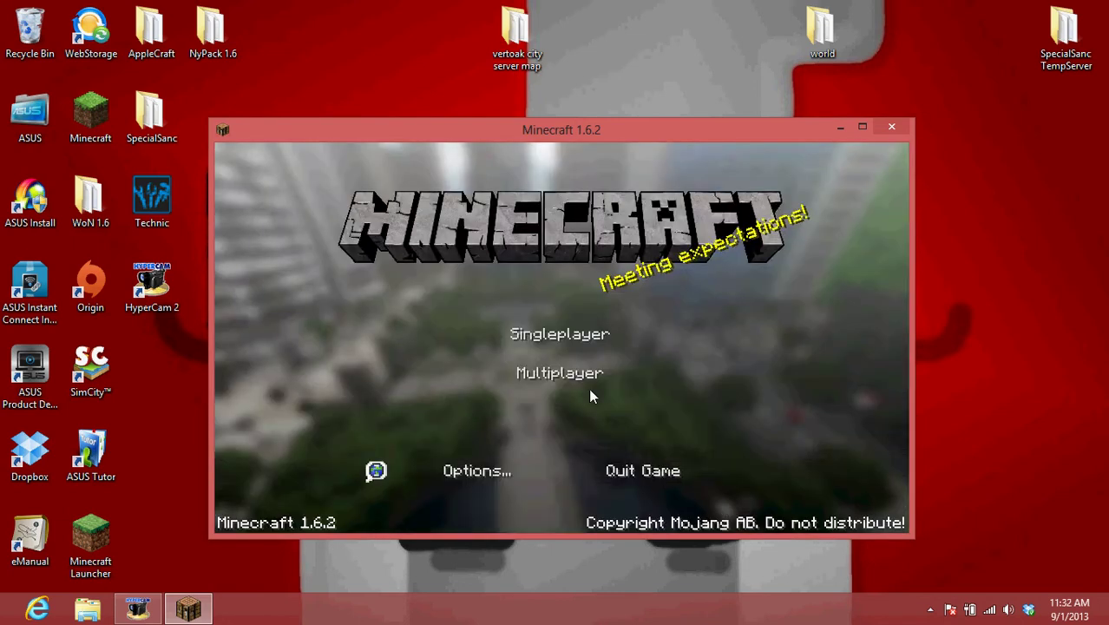
# - Start a new singleplayer world with Game Mode set to Creative and generate it
pyautogui.click(572, 335)
pyautogui.click(722, 474)
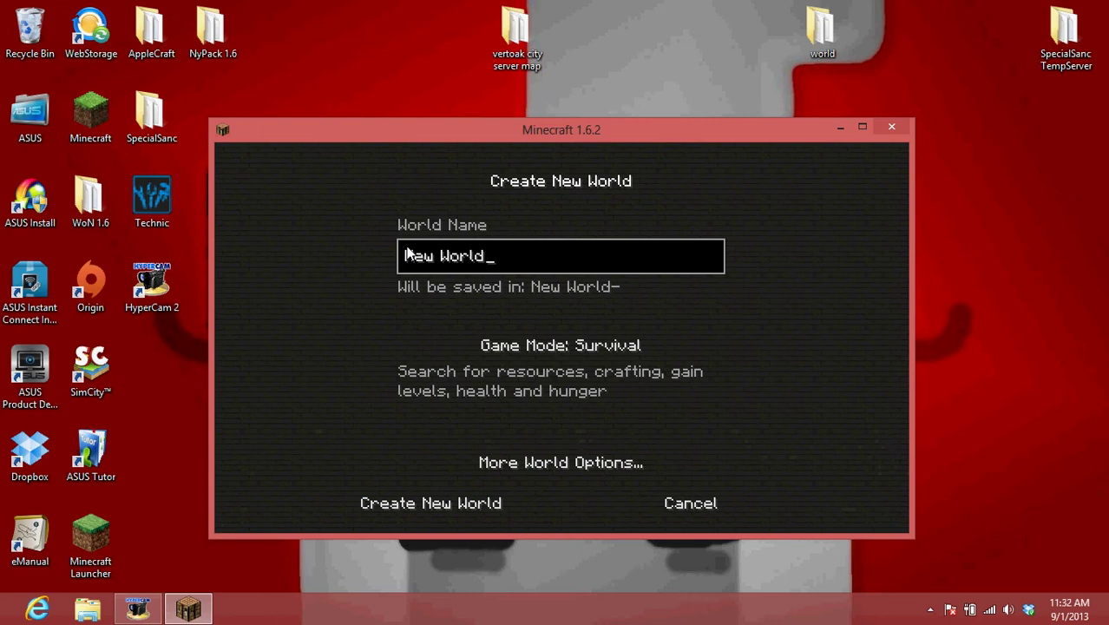
pyautogui.click(578, 340)
pyautogui.click(580, 345)
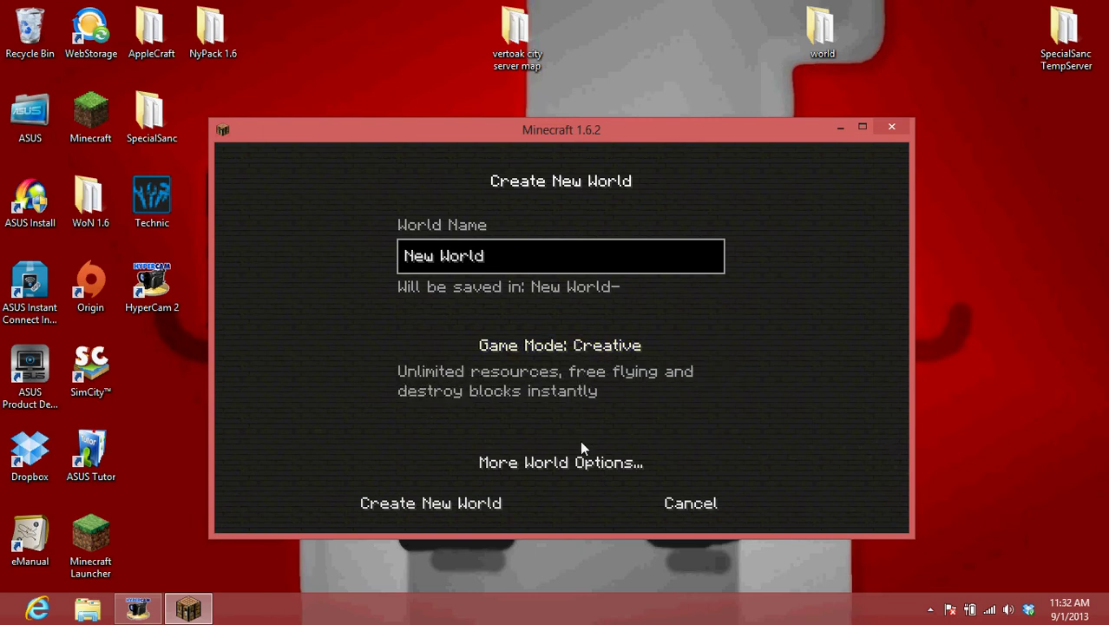
pyautogui.click(589, 462)
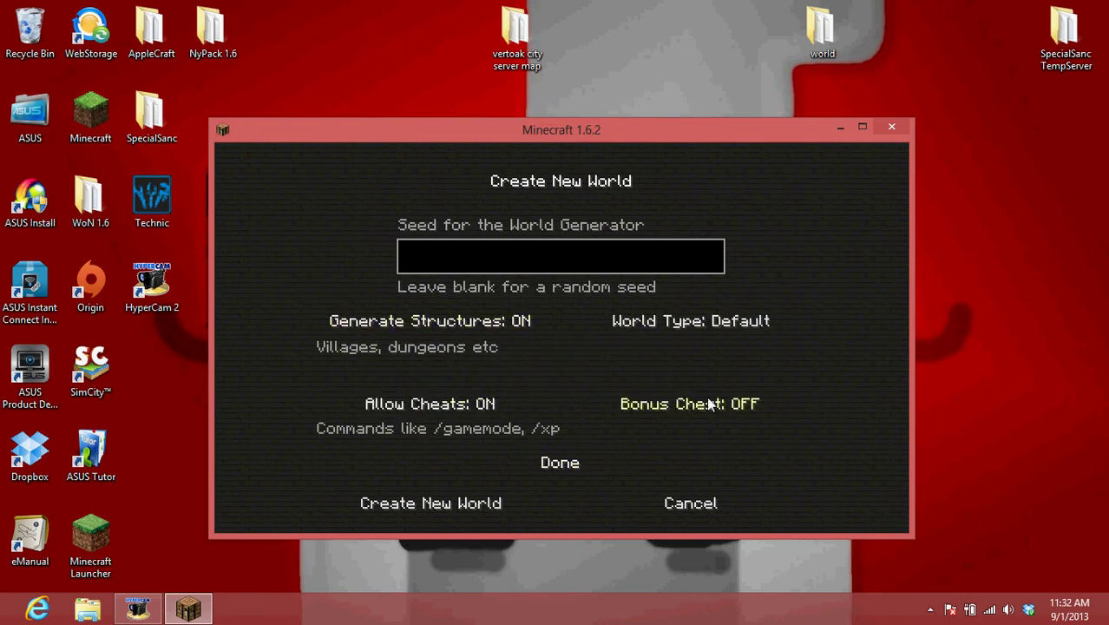
pyautogui.click(453, 504)
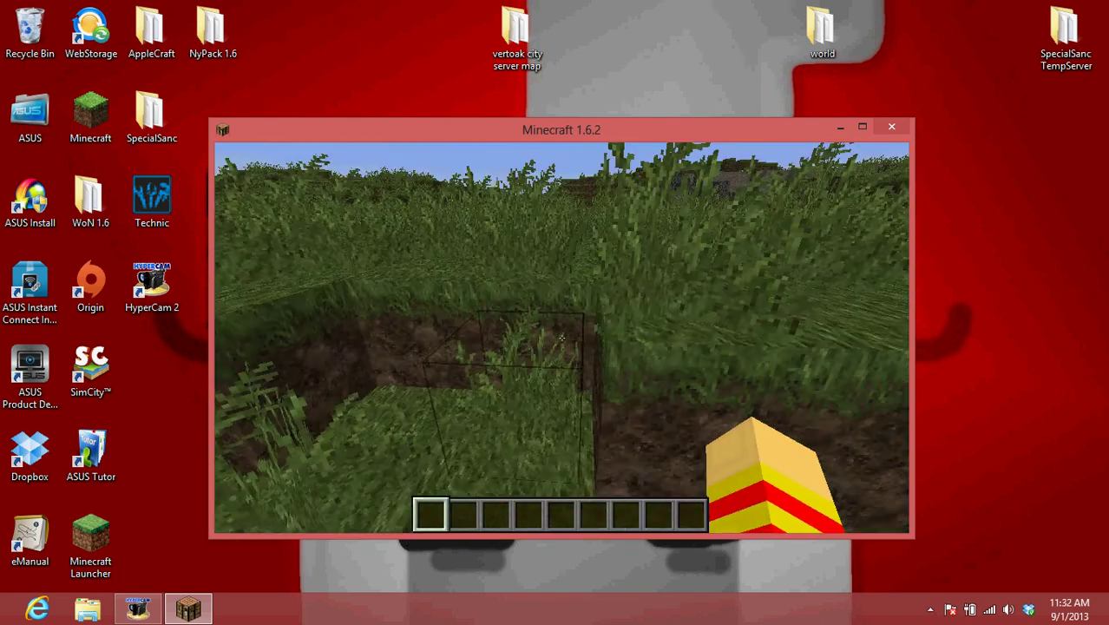
# - Pick a grass block into the hotbar, then break several grass blocks and dig into stone
pyautogui.middleClick(562, 338)
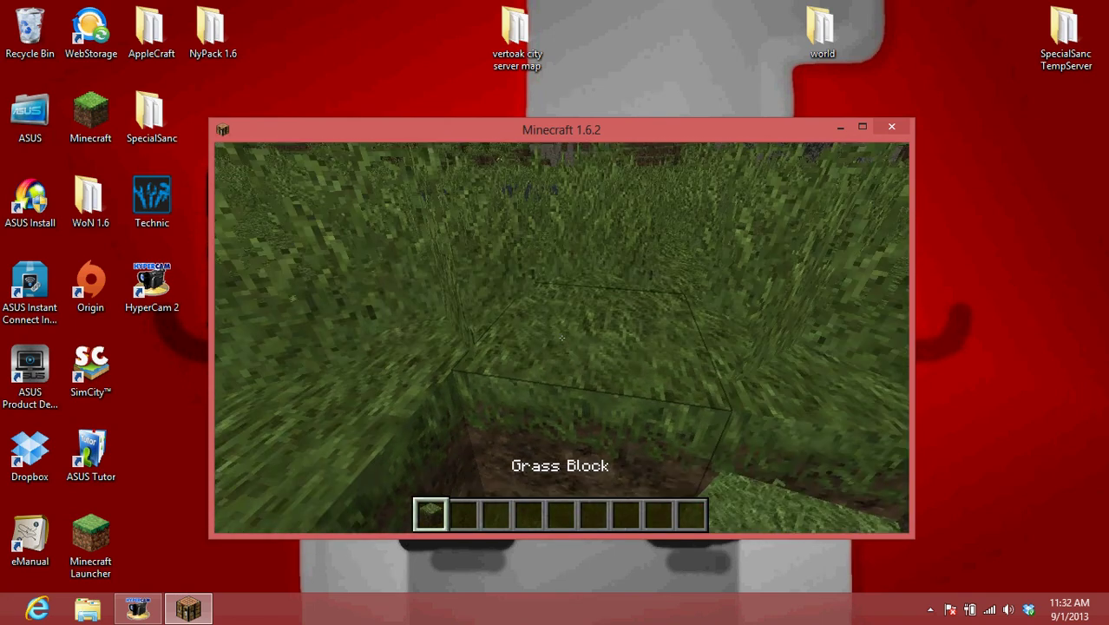
pyautogui.press('e')
pyautogui.press('e')
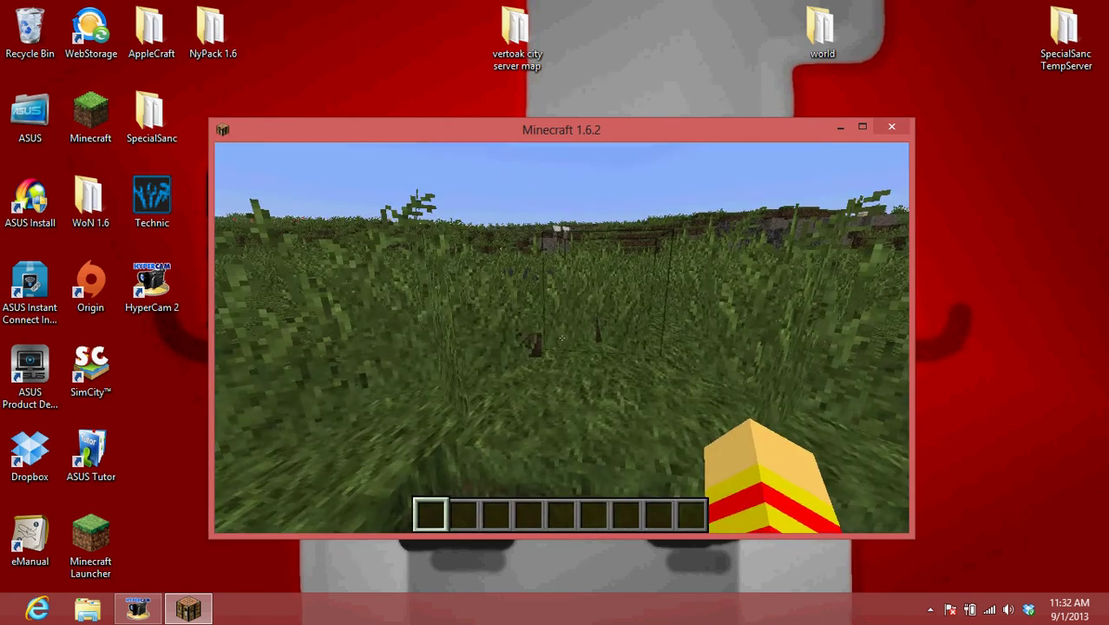
pyautogui.press('e')
pyautogui.press('e')
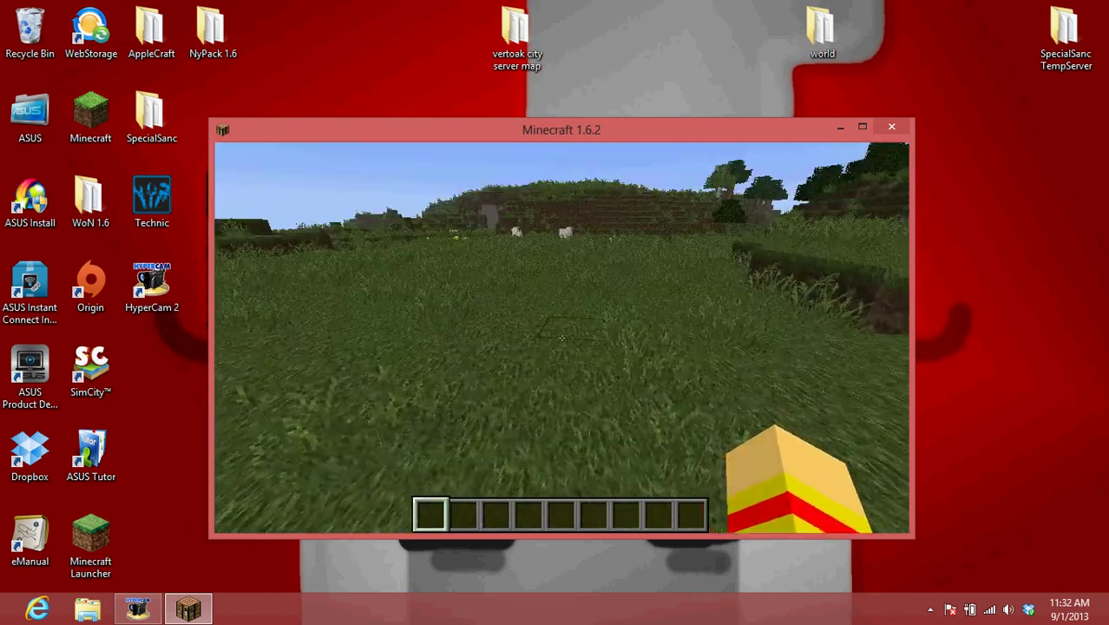
pyautogui.click(562, 338)
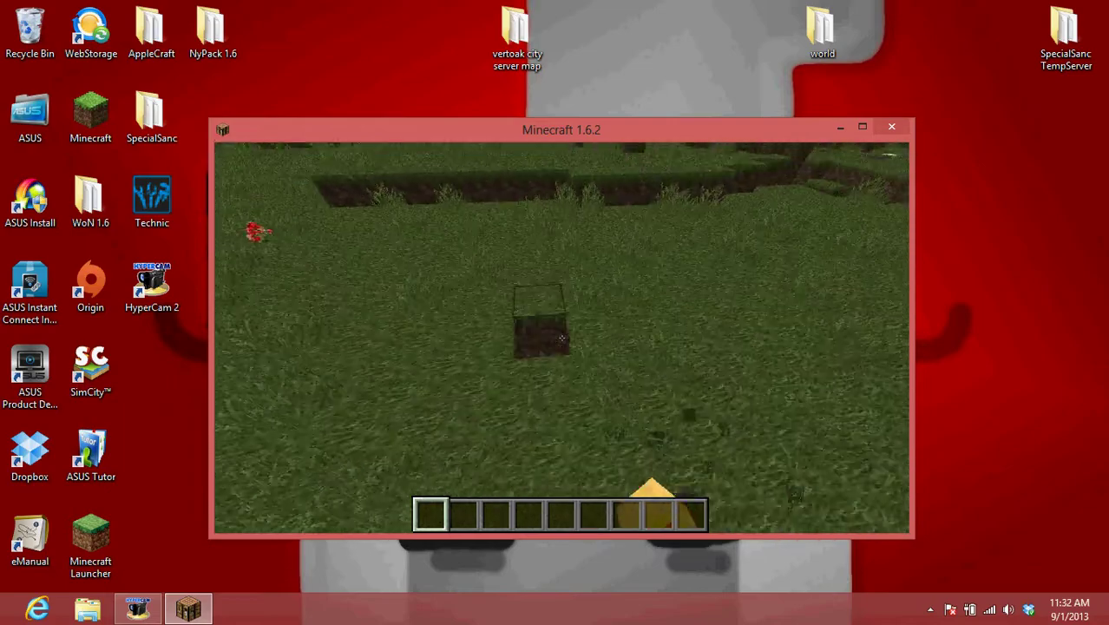
pyautogui.click(562, 338)
pyautogui.click(562, 338)
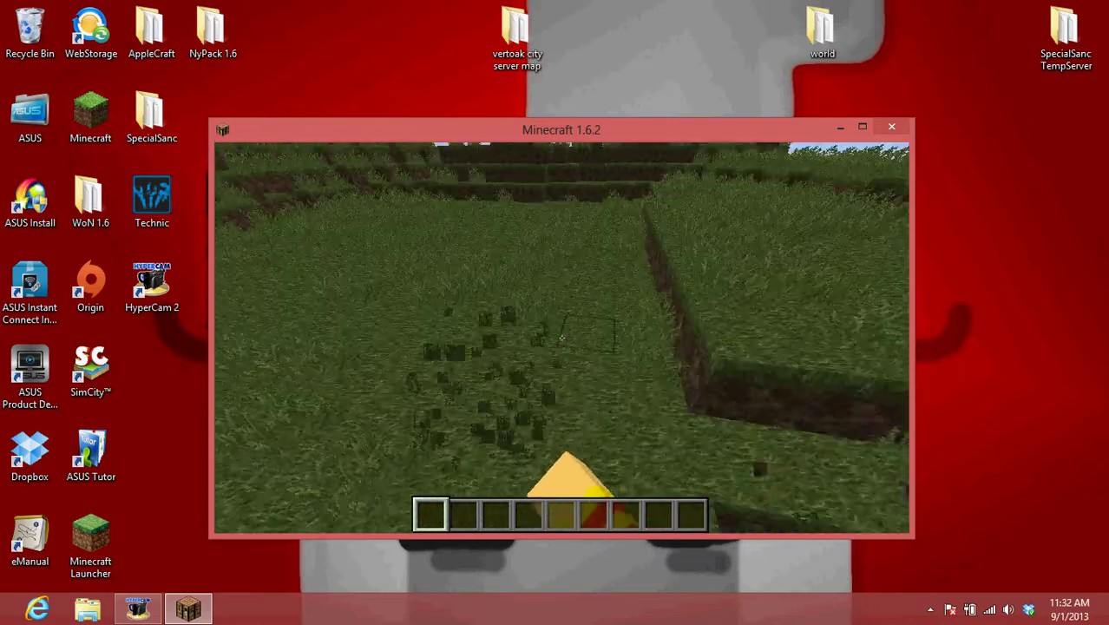
pyautogui.click(561, 338)
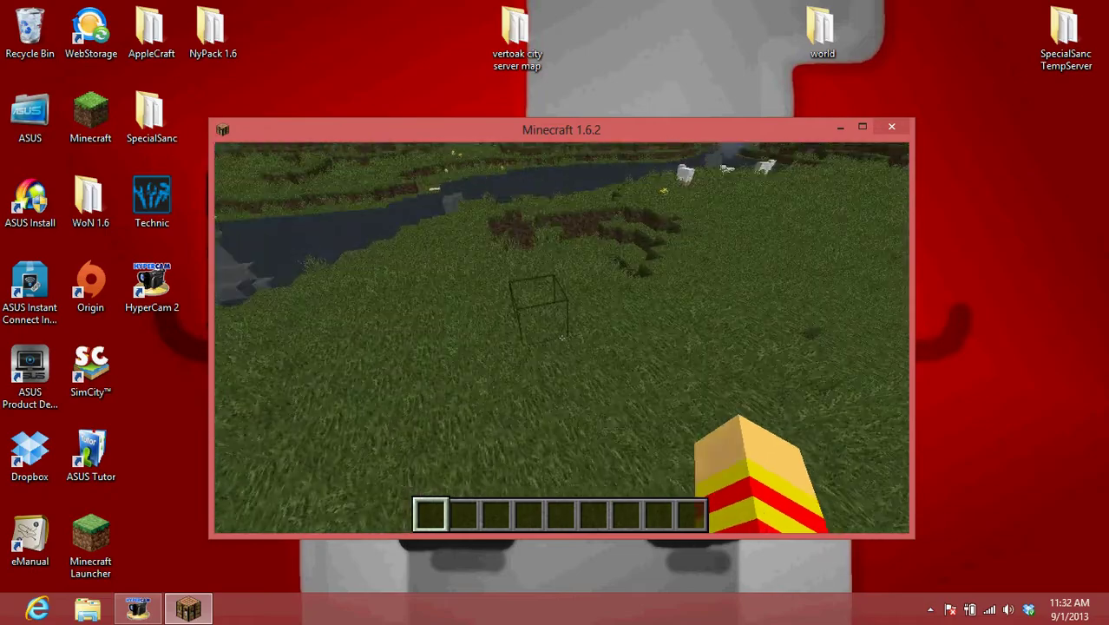
pyautogui.click(562, 337)
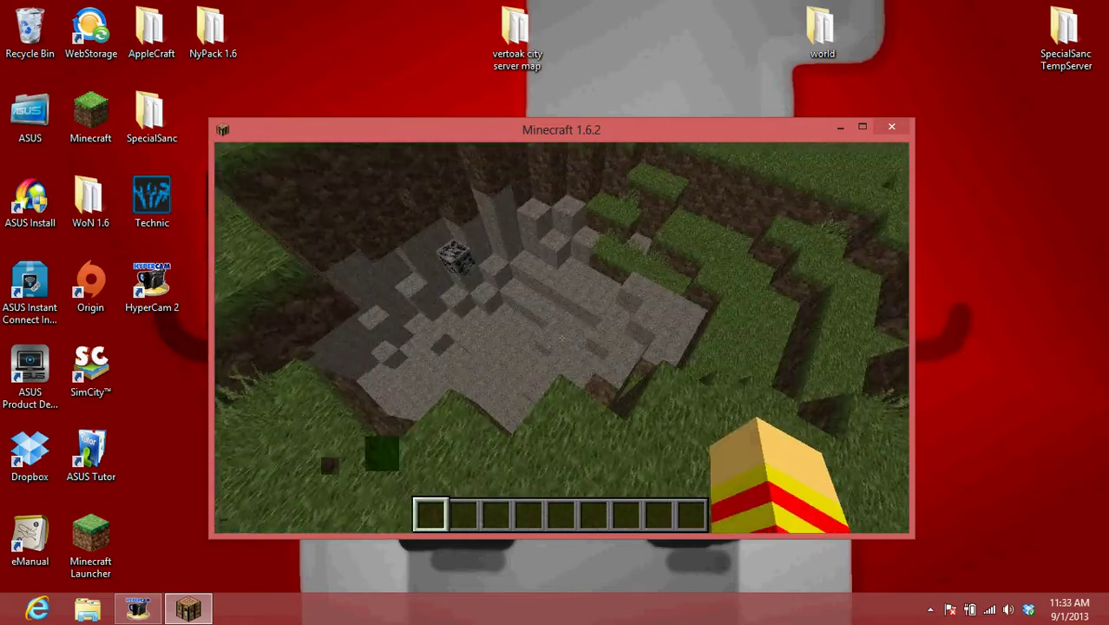
# - Enter the crater for coal ore, clear it from the hotbar, then walk across the field
pyautogui.press('w')
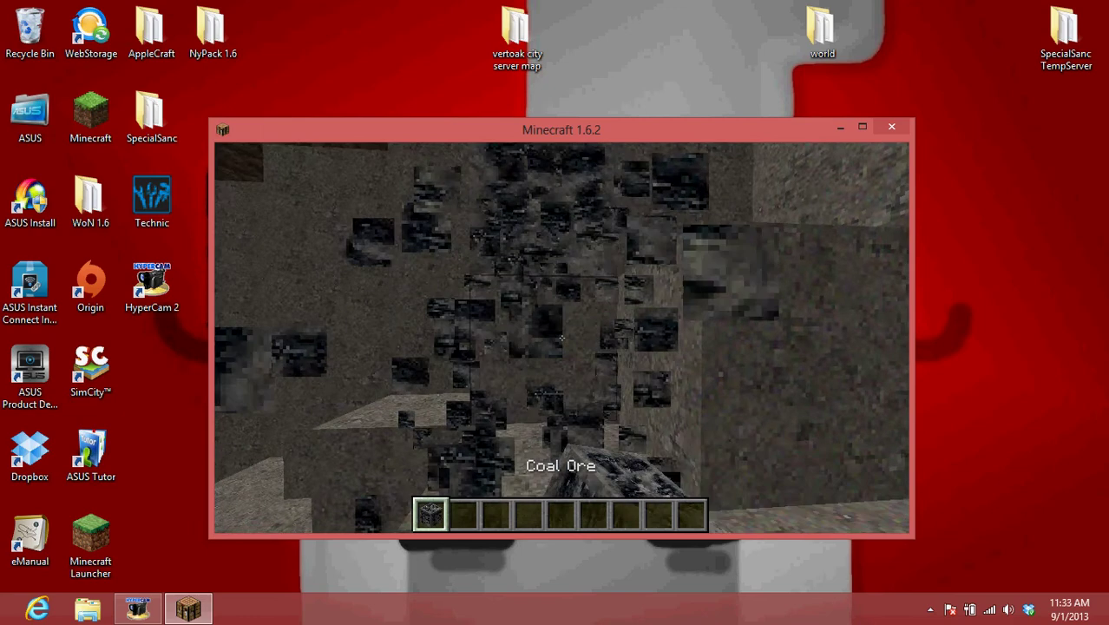
pyautogui.press('e')
pyautogui.click(441, 417)
pyautogui.press('e')
pyautogui.press('w')
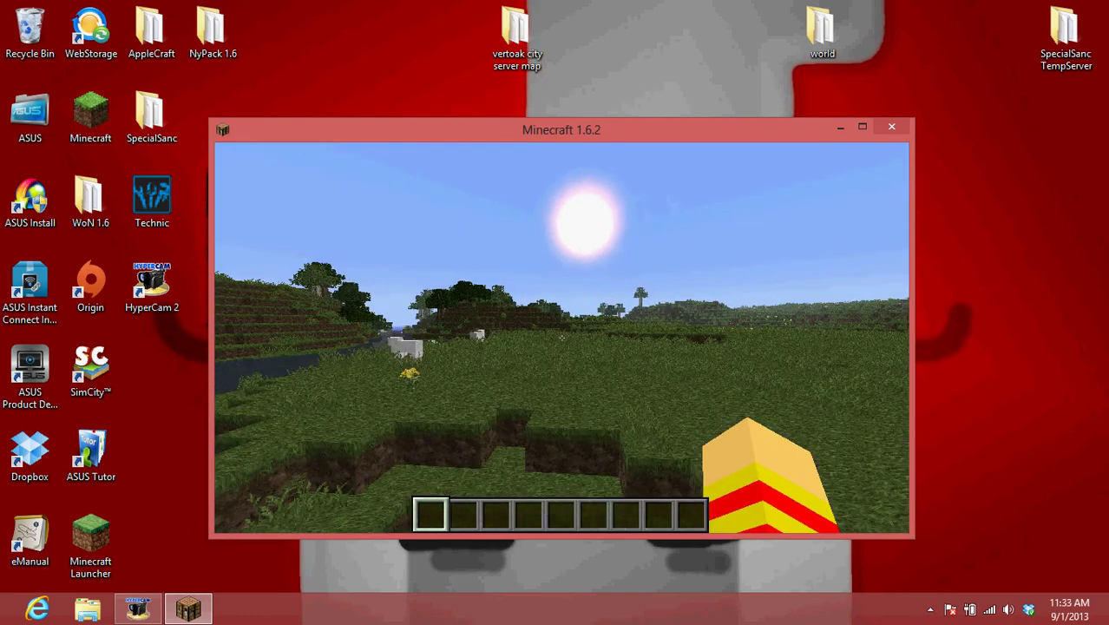
pyautogui.press('w')
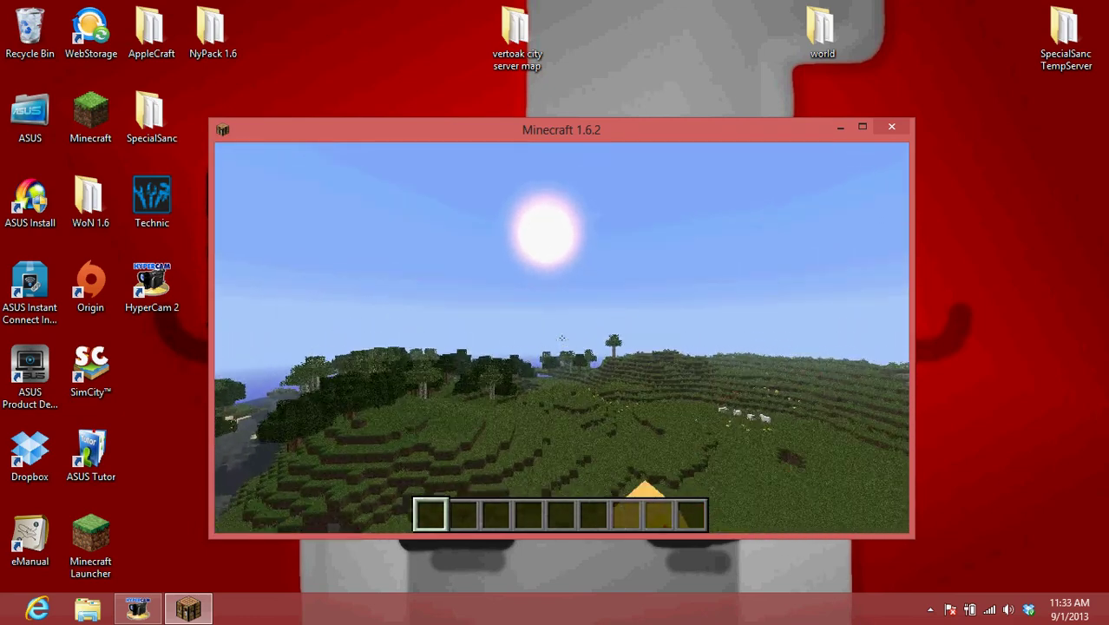